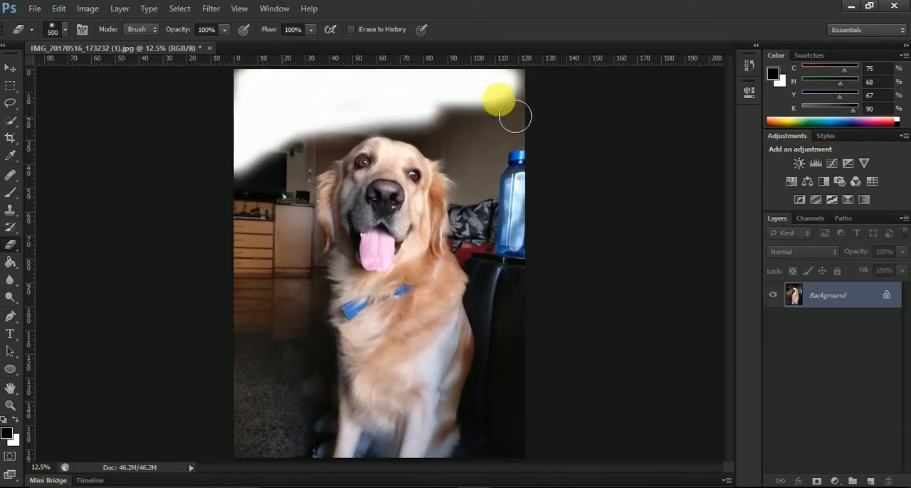
Undo the eraser stroke across the upper part of the photo and convert the locked Background into a regular layer
left_click(14, 431)
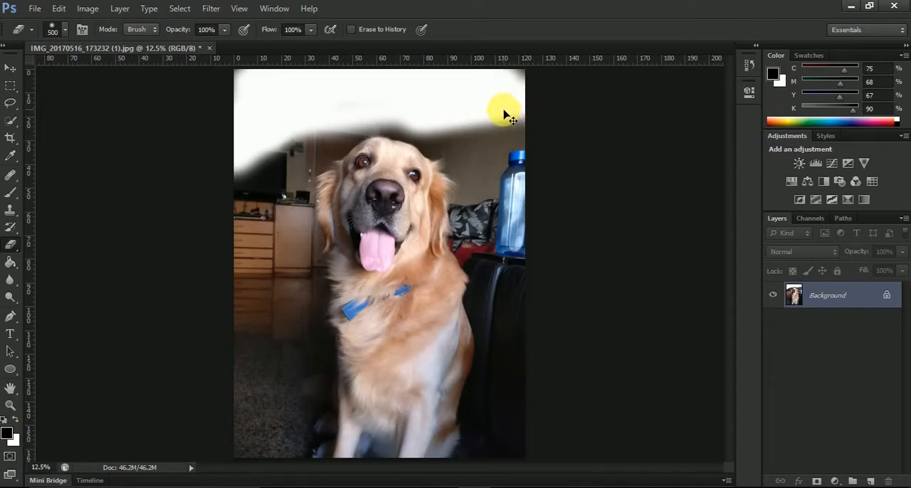
key("ctrl+z")
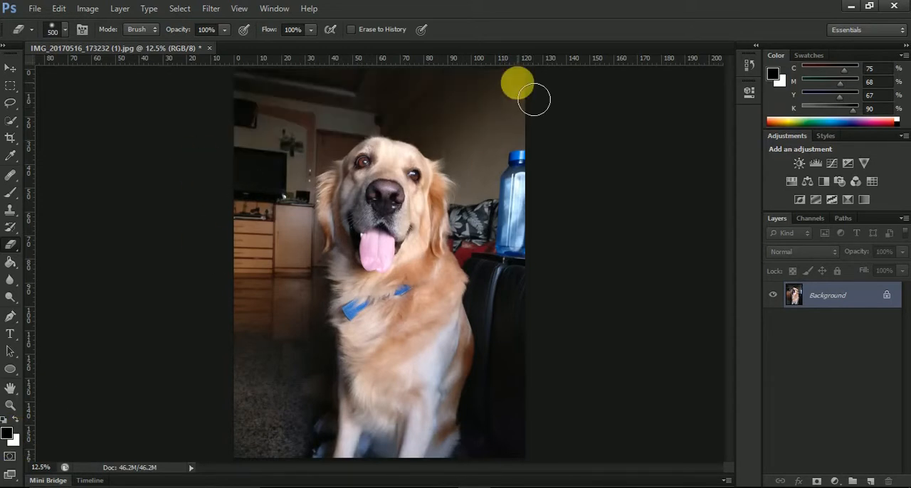
double_click(842, 304)
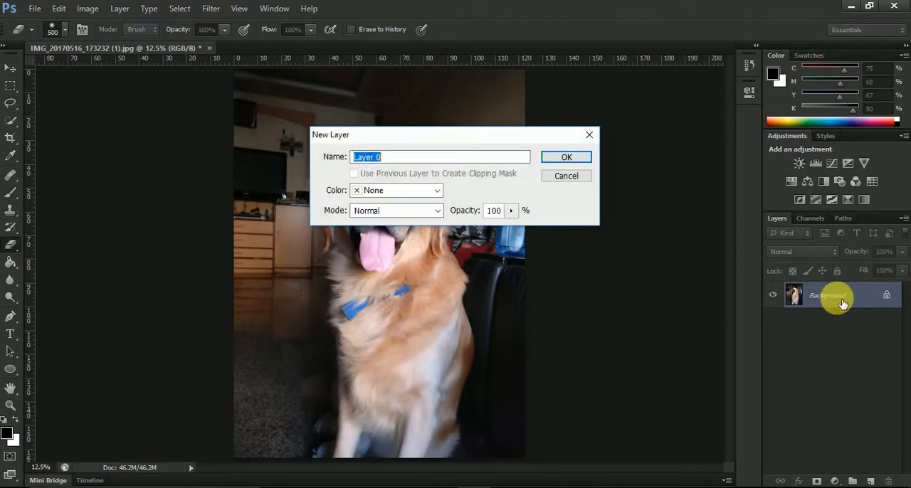
left_click(576, 157)
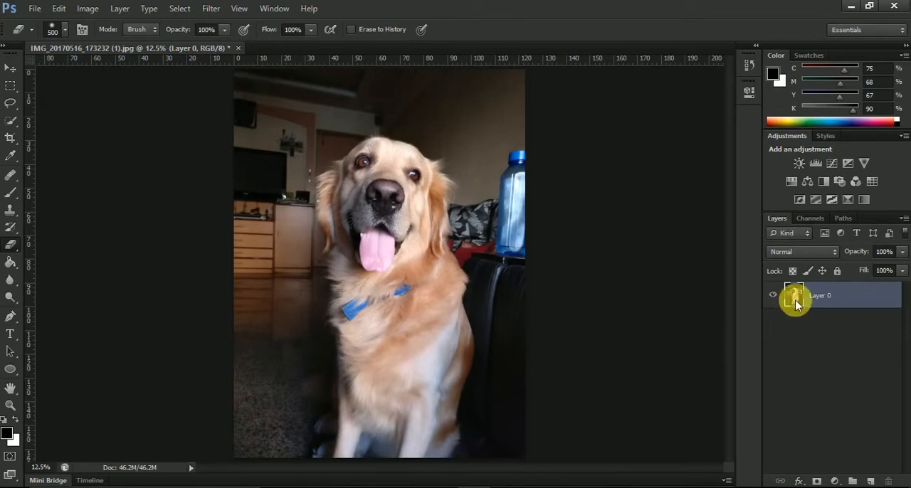
Erase the room above and on both sides of the dog's head to transparency, and undo the erasing
mouse_move(529, 96)
left_mouse_down()
mouse_move(230, 96)
mouse_move(522, 97)
mouse_move(531, 248)
mouse_move(516, 141)
mouse_move(381, 127)
mouse_move(291, 126)
mouse_move(269, 148)
mouse_move(263, 228)
mouse_move(266, 98)
mouse_move(524, 102)
mouse_move(497, 128)
mouse_move(474, 99)
mouse_move(541, 100)
mouse_move(557, 301)
left_mouse_up()
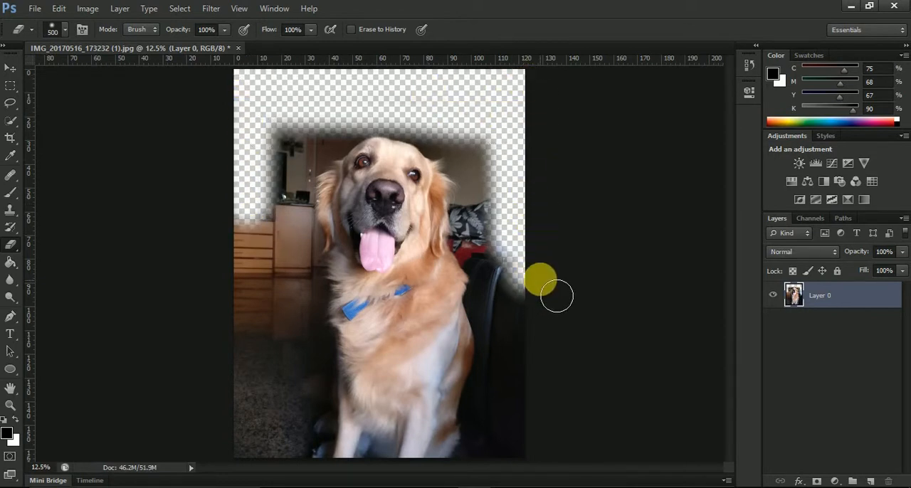
key("ctrl+z")
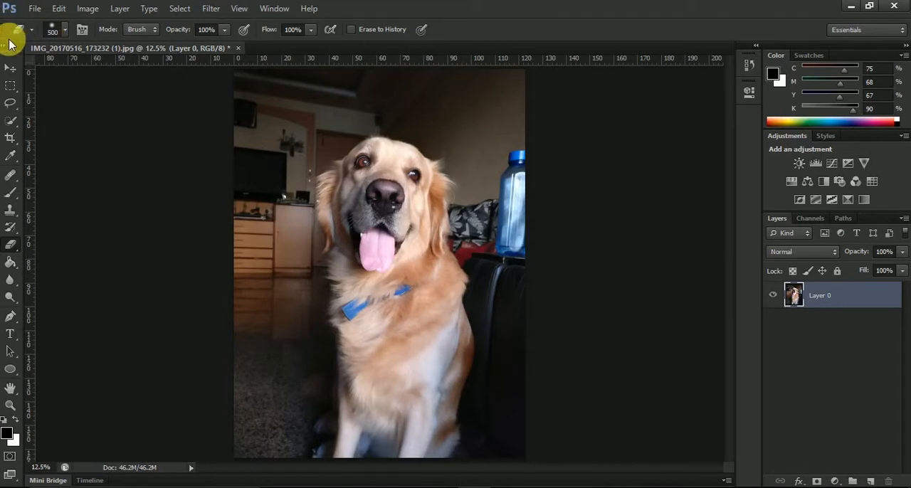
Examine the eraser's size, hardness and tip presets and its full brush settings, and close them
left_click(64, 35)
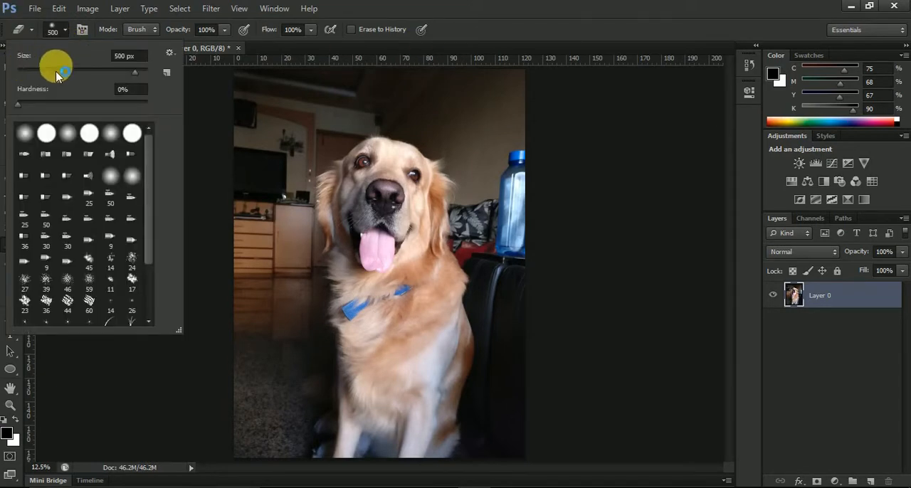
left_click(64, 32)
left_click(82, 31)
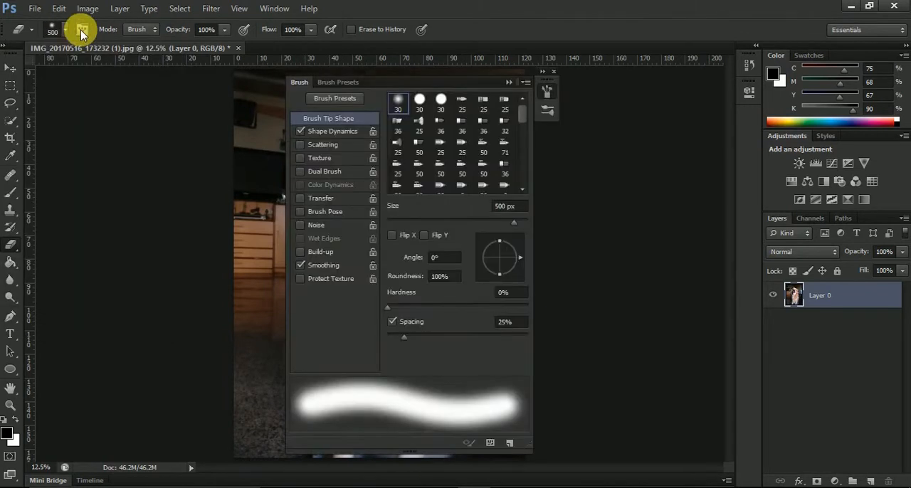
left_click(509, 84)
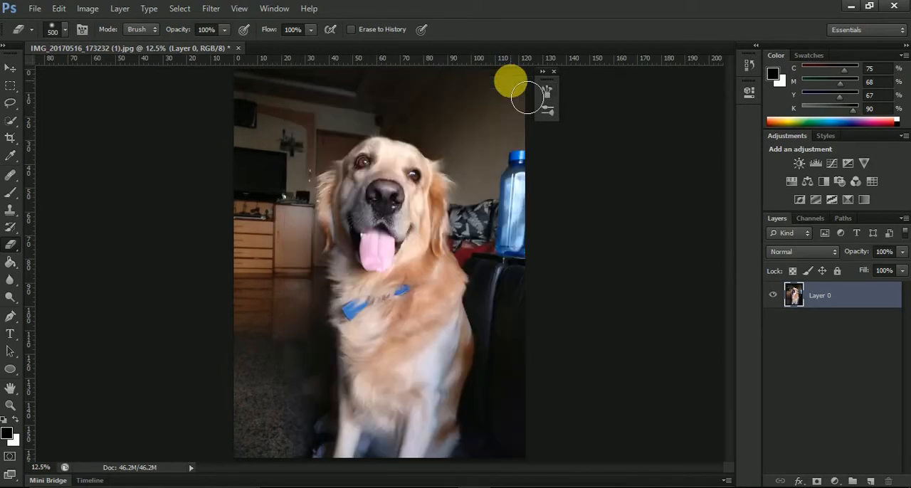
left_click(554, 73)
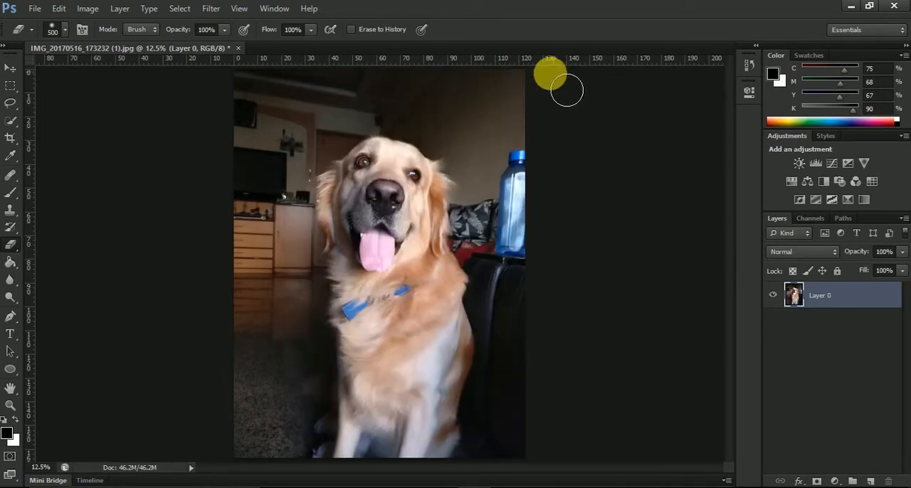
Erase a soft streak in Brush mode across the upper background and a hard-edged one in Pencil mode across the dog's face
left_click(139, 42)
mouse_move(265, 157)
left_mouse_down()
mouse_move(401, 93)
mouse_move(429, 116)
mouse_move(309, 152)
mouse_move(302, 132)
left_mouse_up()
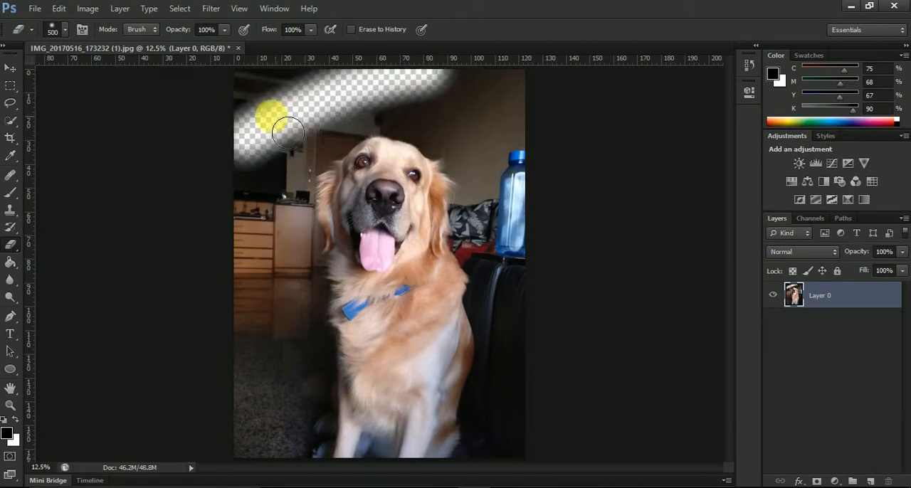
left_click(150, 35)
left_click(142, 55)
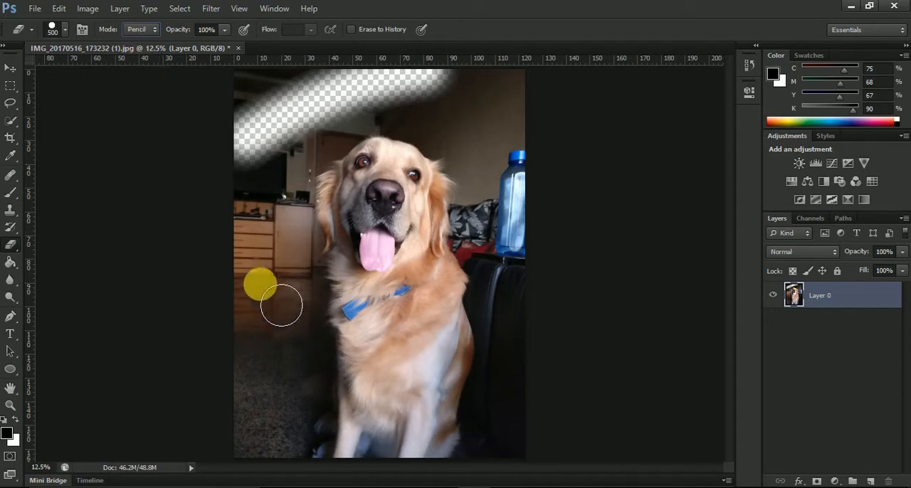
left_click_drag(264, 240, 671, 125)
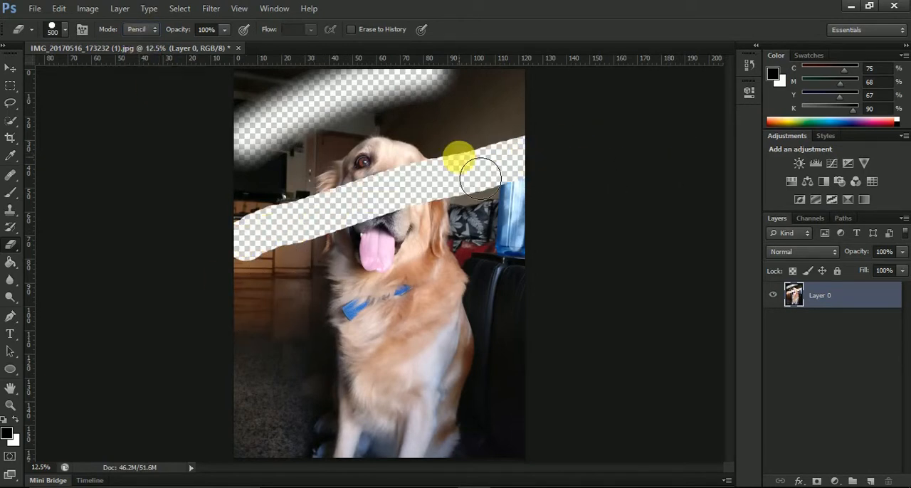
Set the eraser mode to Block and erase a thin path through the wall above the dog's head
left_click(142, 29)
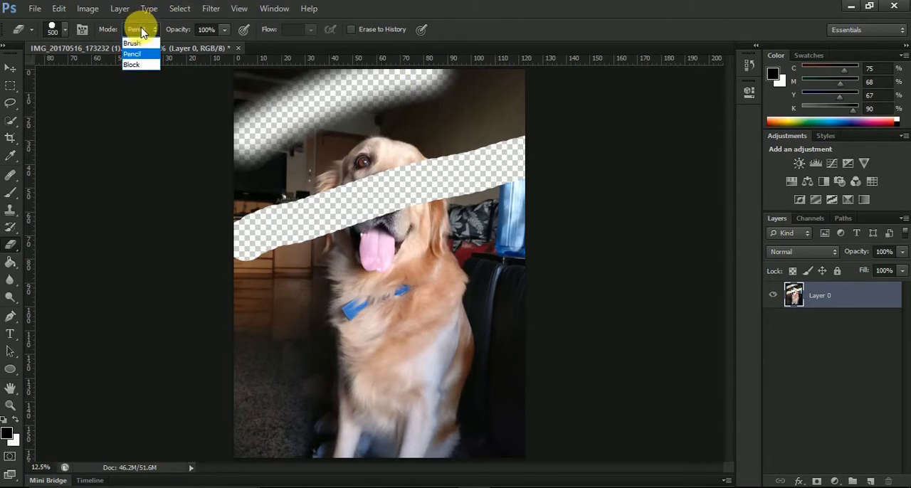
left_click(134, 64)
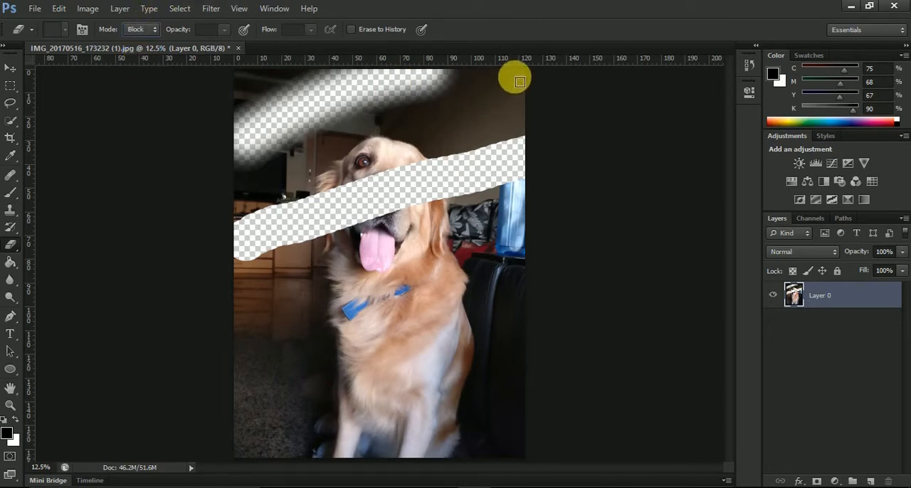
mouse_move(519, 94)
left_mouse_down()
mouse_move(507, 117)
mouse_move(395, 136)
left_mouse_up()
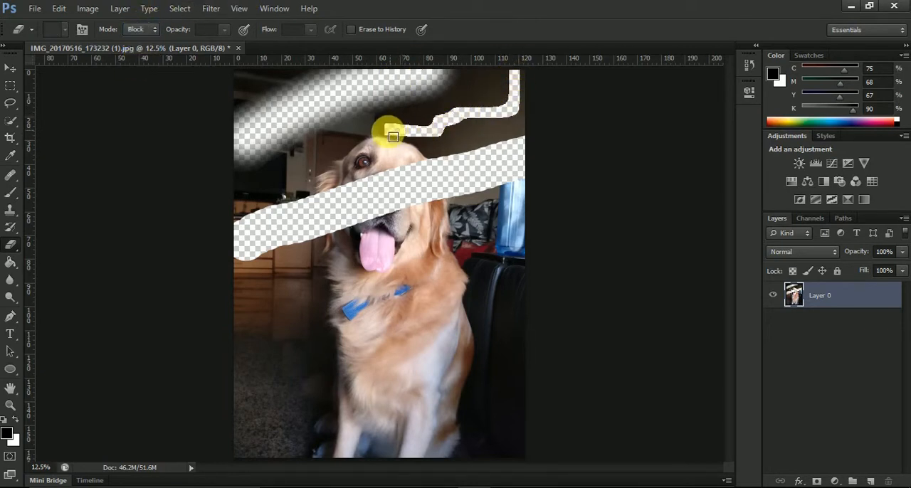
Undo the three test strokes made with the Brush, Pencil and Block eraser modes
key("ctrl+alt+z")
key("ctrl+alt+z")
key("ctrl+alt+z")
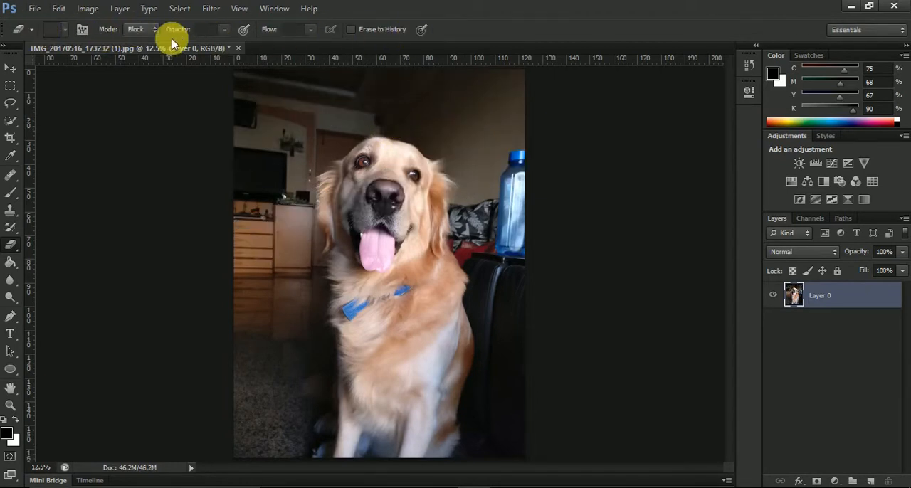
Compare the Brush and Pencil eraser modes and set the mode to Brush
left_click(143, 29)
left_click(138, 43)
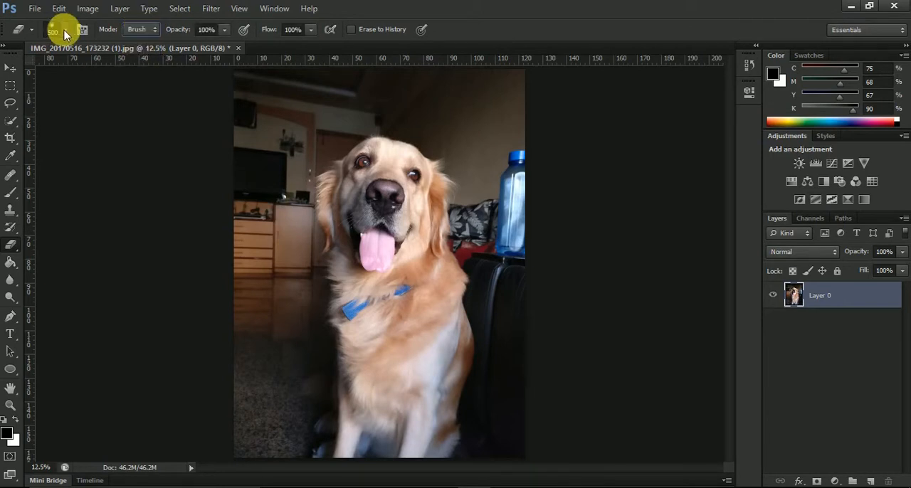
left_click(136, 33)
left_click(134, 49)
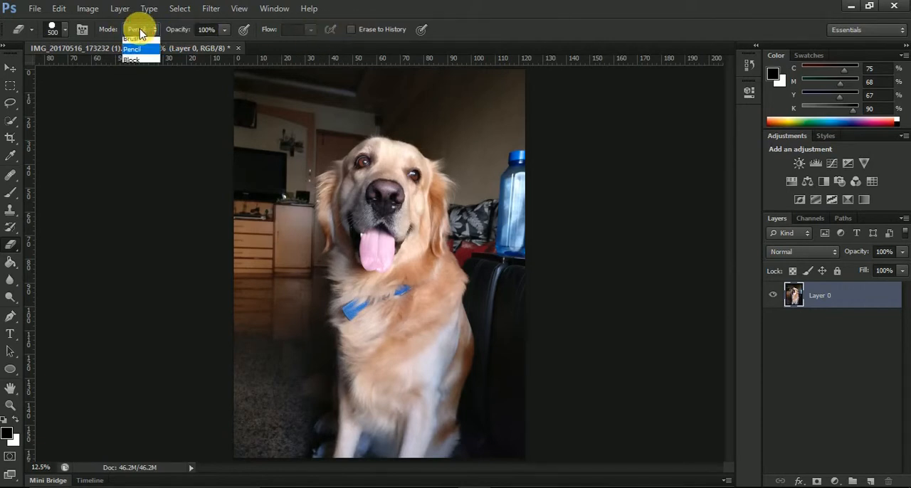
left_click(139, 40)
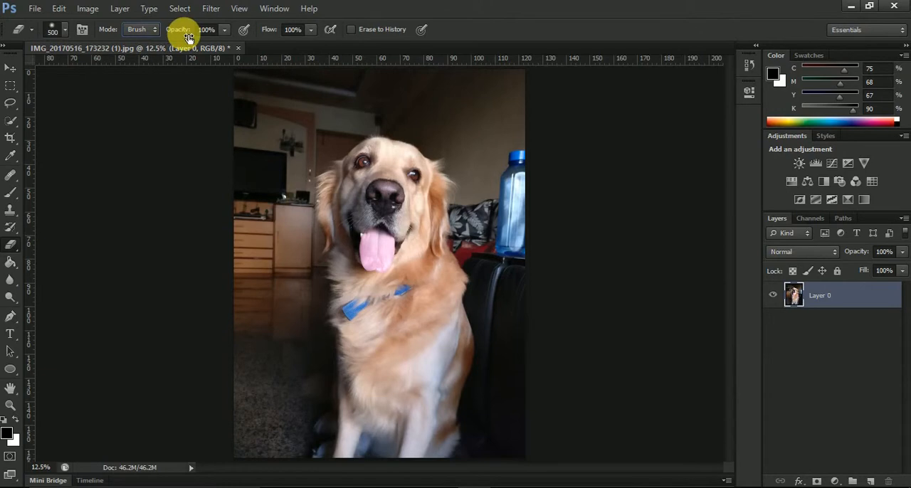
Erase a band along the photo's top edge at 100% opacity and partially erase the area around the dog's eyes at 9% opacity
mouse_move(246, 91)
left_mouse_down()
mouse_move(263, 110)
mouse_move(558, 114)
mouse_move(272, 106)
mouse_move(505, 103)
left_mouse_up()
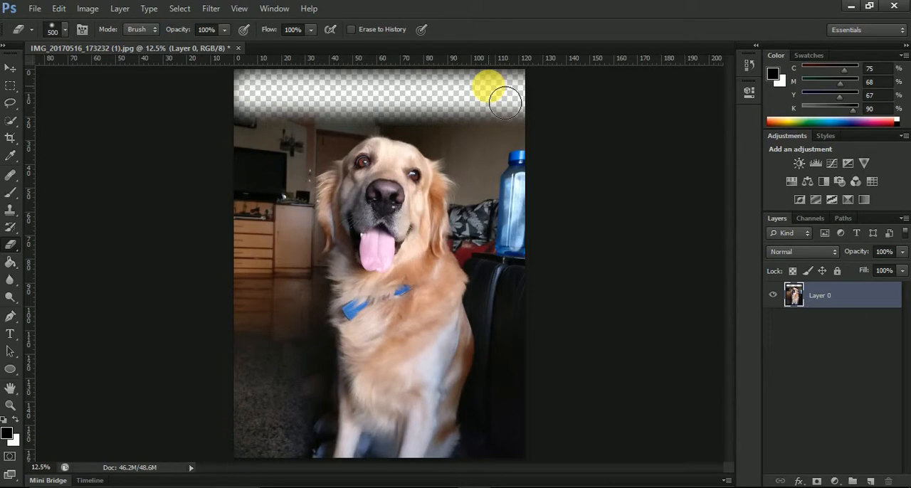
left_click(195, 30)
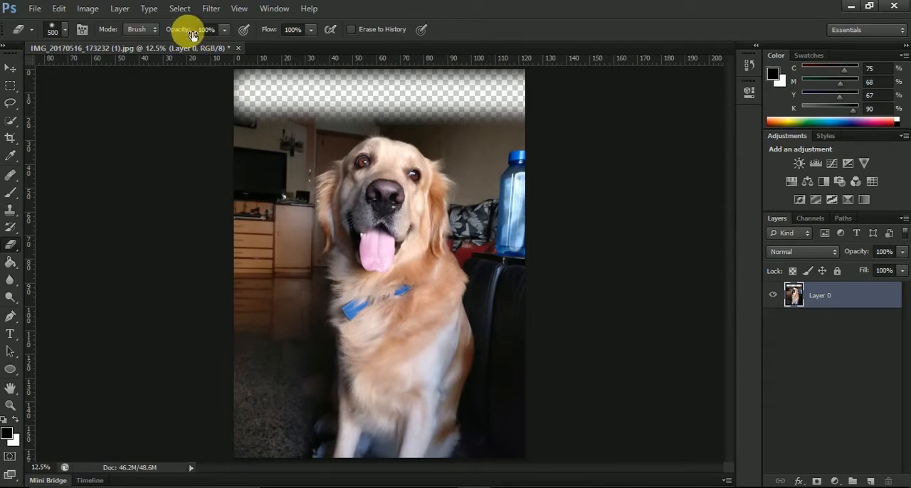
left_click_drag(192, 35, 143, 37)
mouse_move(295, 165)
left_mouse_down()
mouse_move(302, 174)
mouse_move(258, 173)
mouse_move(732, 177)
mouse_move(487, 193)
mouse_move(287, 172)
mouse_move(488, 172)
mouse_move(260, 175)
mouse_move(548, 176)
mouse_move(246, 196)
mouse_move(616, 196)
mouse_move(242, 195)
mouse_move(368, 197)
mouse_move(434, 184)
mouse_move(445, 177)
mouse_move(290, 165)
mouse_move(409, 137)
mouse_move(331, 161)
mouse_move(474, 179)
mouse_move(368, 209)
mouse_move(472, 187)
mouse_move(453, 170)
mouse_move(415, 163)
mouse_move(380, 126)
mouse_move(416, 169)
left_mouse_up()
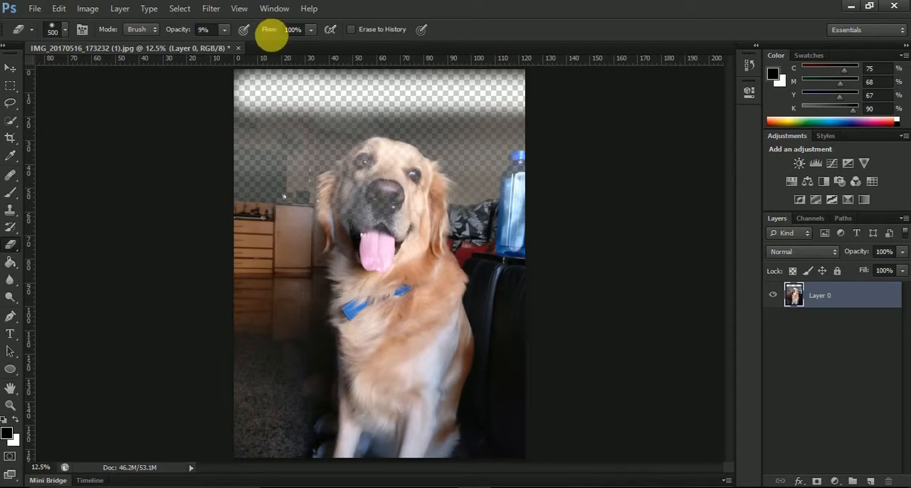
Set the eraser opacity to 100% and undo the opacity test strokes
left_click_drag(175, 32, 269, 32)
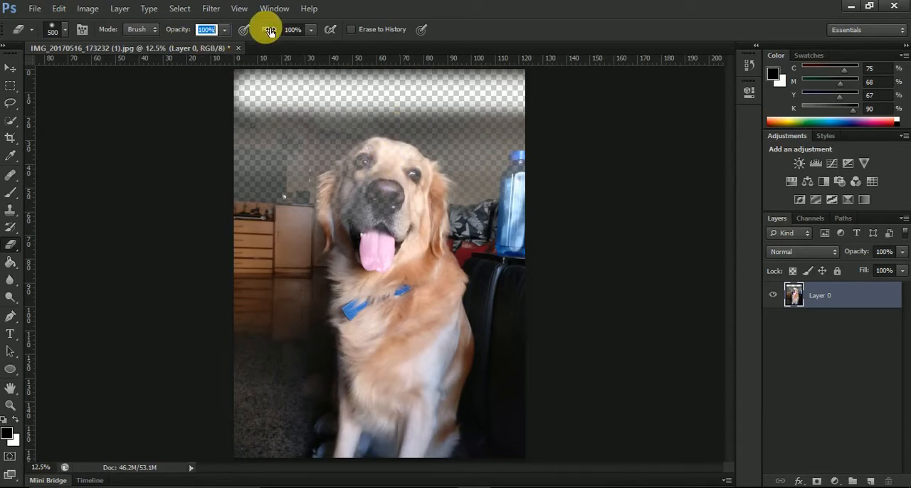
key("ctrl+alt+z")
key("ctrl+alt+z")
key("ctrl+alt+z")
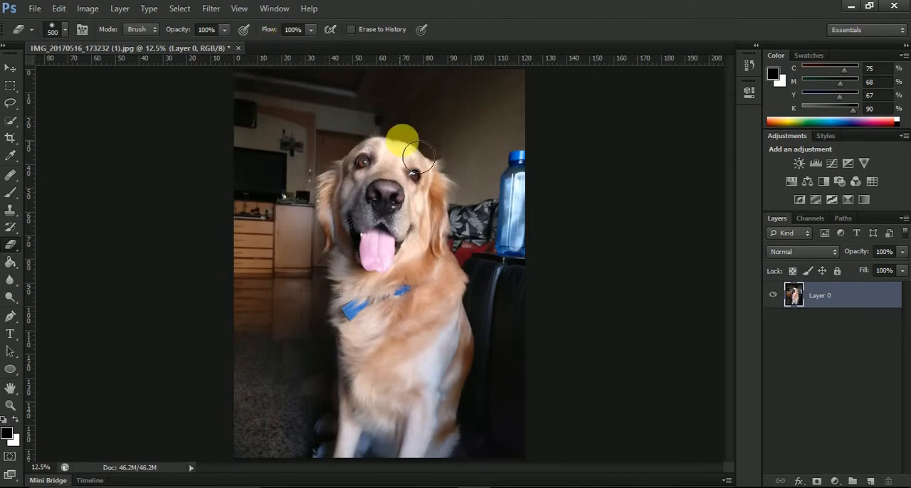
Erase around the dog's face at 100% flow, and undo the erasing
mouse_move(411, 151)
left_mouse_down()
mouse_move(335, 207)
mouse_move(417, 223)
mouse_move(411, 149)
mouse_move(324, 146)
left_mouse_up()
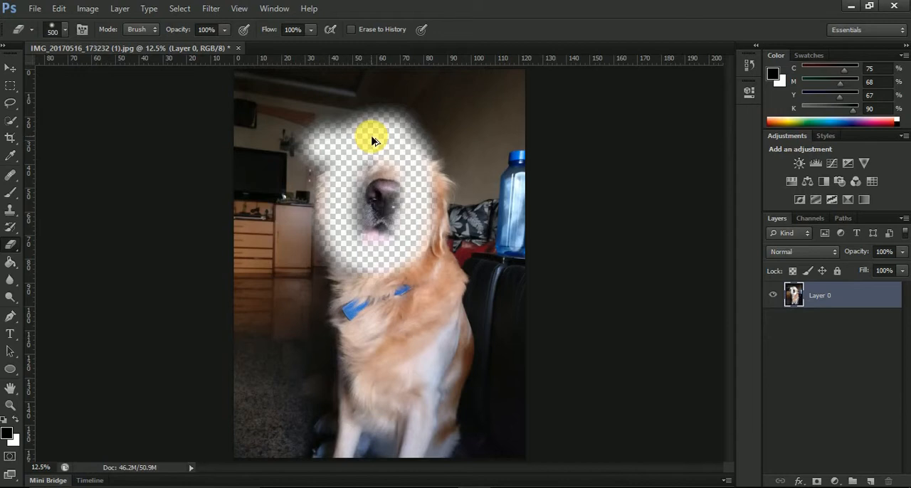
key("ctrl+z")
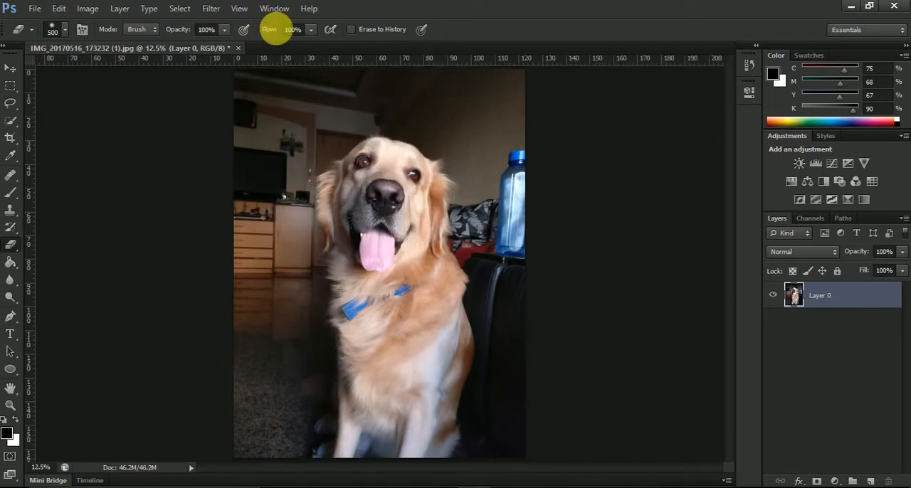
Set the eraser flow to 11% and gradually erase the dog's head with repeated strokes
left_click_drag(276, 36, 230, 35)
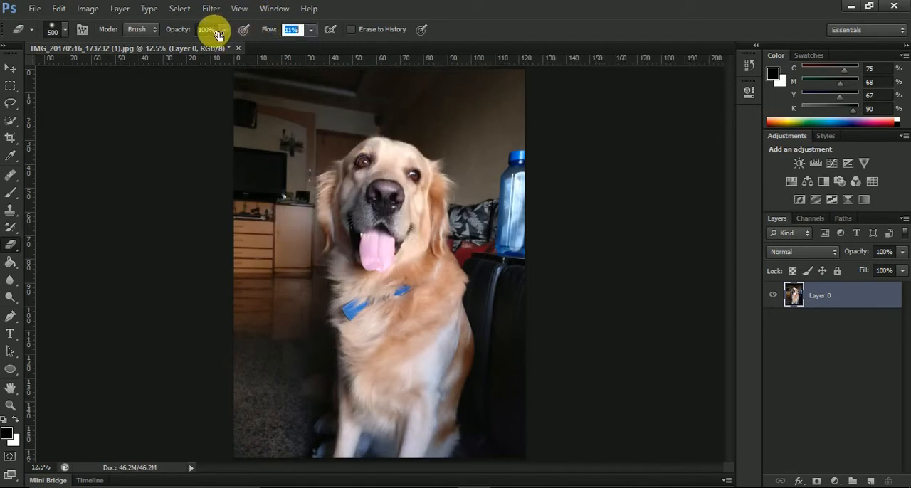
mouse_move(403, 144)
left_mouse_down()
mouse_move(371, 183)
mouse_move(365, 244)
mouse_move(418, 276)
mouse_move(457, 234)
mouse_move(448, 168)
mouse_move(439, 168)
mouse_move(427, 299)
left_mouse_up()
mouse_move(485, 216)
left_mouse_down()
mouse_move(420, 206)
mouse_move(415, 164)
mouse_move(369, 248)
mouse_move(355, 201)
mouse_move(364, 170)
mouse_move(443, 209)
mouse_move(419, 183)
mouse_move(366, 177)
mouse_move(373, 208)
mouse_move(423, 189)
mouse_move(425, 179)
mouse_move(410, 173)
mouse_move(431, 178)
mouse_move(433, 217)
mouse_move(425, 187)
mouse_move(380, 169)
mouse_move(391, 213)
left_mouse_up()
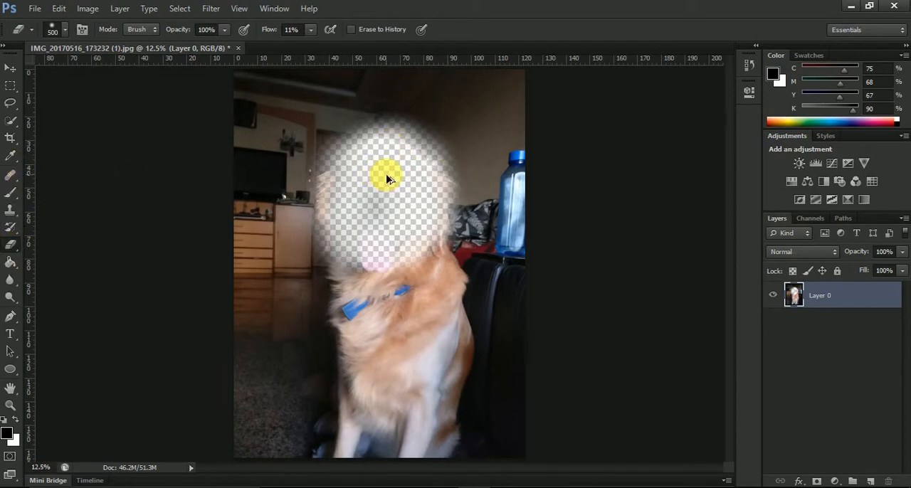
Undo the low-flow eraser strokes over the dog's head
key("ctrl+alt+z")
key("ctrl+alt+z")
key("ctrl+alt+z")
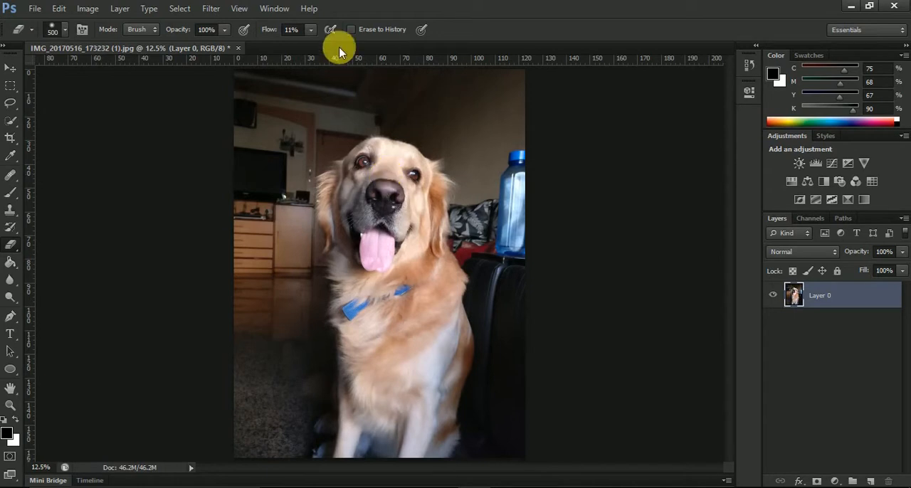
Set the eraser flow to 100% and erase an arch around the dog's head and down both sides of its body
left_click_drag(262, 31, 402, 30)
mouse_move(326, 260)
left_mouse_down()
mouse_move(335, 309)
mouse_move(341, 185)
mouse_move(388, 158)
mouse_move(419, 159)
mouse_move(456, 178)
mouse_move(497, 368)
left_mouse_up()
left_click(368, 170)
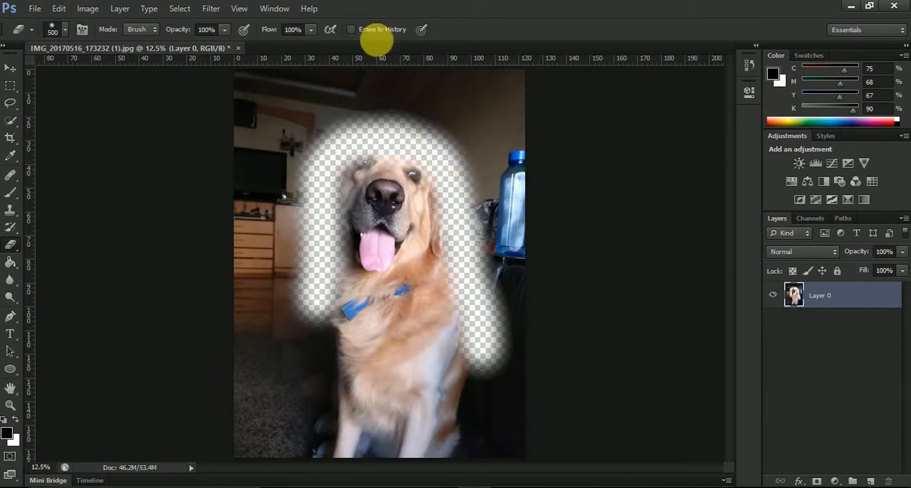
Enable Erase to History and paint over the erased arch around the dog to restore the original photo
left_click(349, 34)
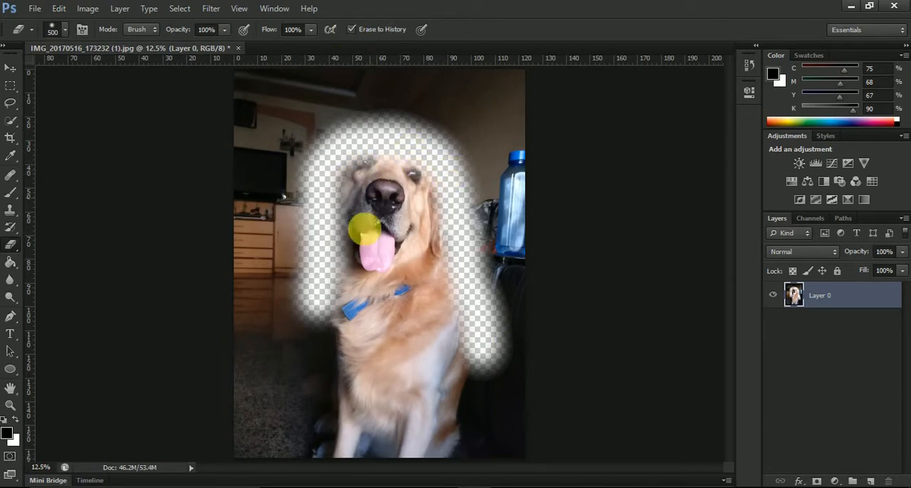
mouse_move(363, 267)
left_mouse_down()
mouse_move(359, 205)
mouse_move(363, 212)
mouse_move(417, 185)
mouse_move(377, 152)
mouse_move(494, 283)
left_mouse_up()
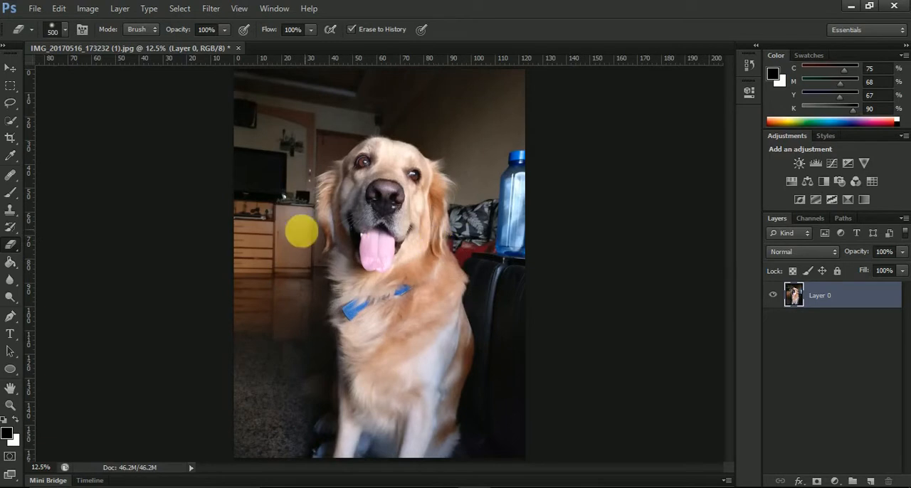
Set the foreground colour to bright red and brush a diagonal stripe across the photo over the top of the dog's head
left_click_drag(10, 247, 88, 259)
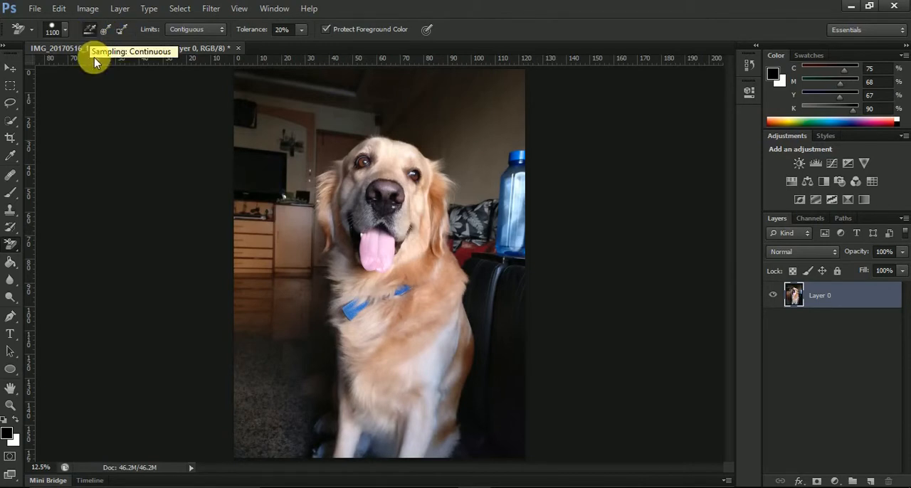
left_click(12, 195)
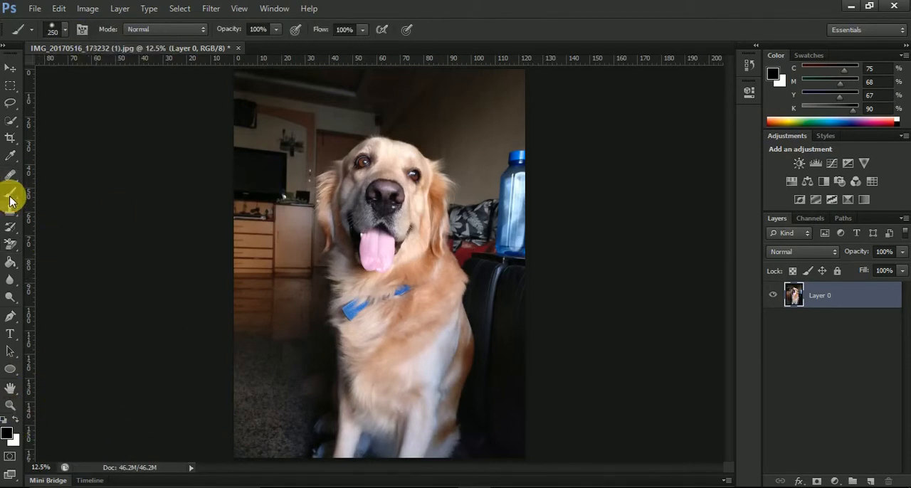
left_click(10, 439)
mouse_move(276, 260)
left_mouse_down()
mouse_move(461, 112)
mouse_move(485, 75)
left_mouse_up()
left_click(570, 117)
left_click_drag(424, 130, 188, 306)
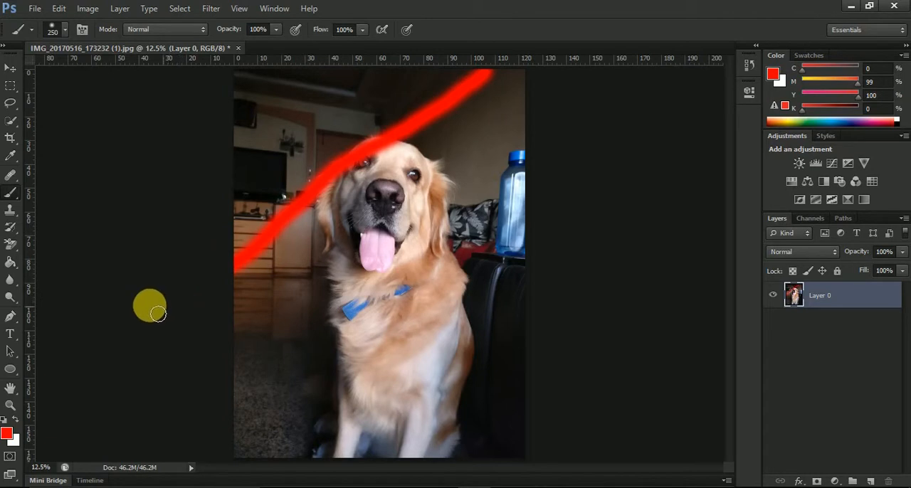
Erase the background above the red stripe and then along the stripe with the Background Eraser on continuous sampling, and undo the erasing
left_click(15, 247)
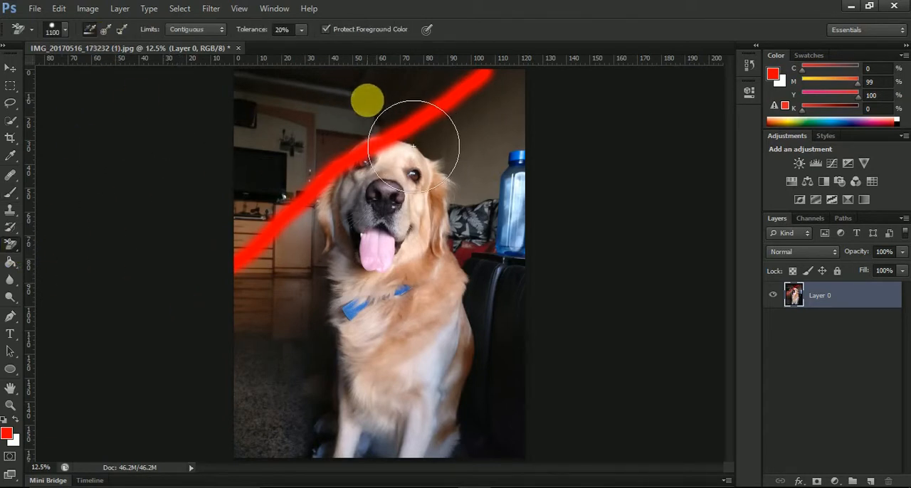
left_click(428, 83)
mouse_move(428, 83)
left_mouse_down()
mouse_move(372, 97)
mouse_move(263, 168)
mouse_move(278, 169)
mouse_move(298, 162)
mouse_move(280, 97)
mouse_move(271, 95)
mouse_move(328, 83)
mouse_move(370, 90)
mouse_move(250, 83)
mouse_move(242, 218)
left_mouse_up()
mouse_move(287, 262)
left_mouse_down()
mouse_move(345, 174)
mouse_move(393, 139)
mouse_move(465, 136)
left_mouse_up()
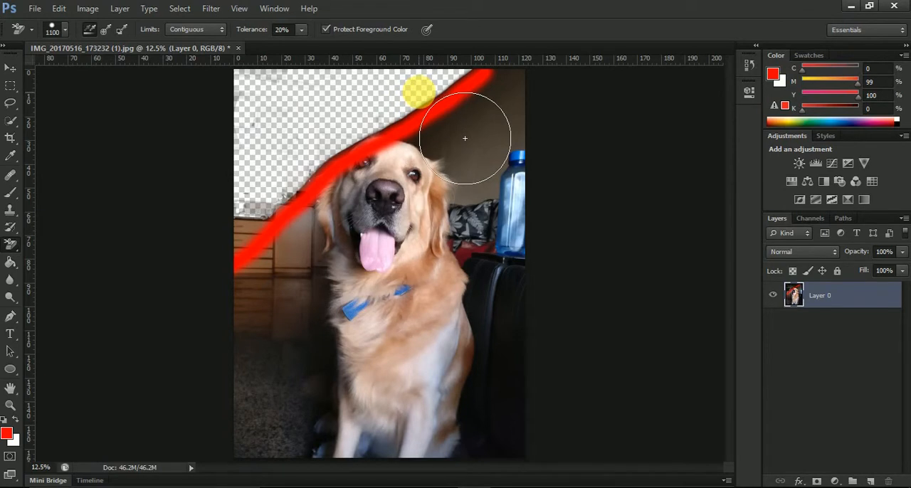
mouse_move(468, 138)
left_mouse_down()
mouse_move(494, 143)
mouse_move(451, 158)
mouse_move(341, 253)
mouse_move(292, 228)
left_mouse_up()
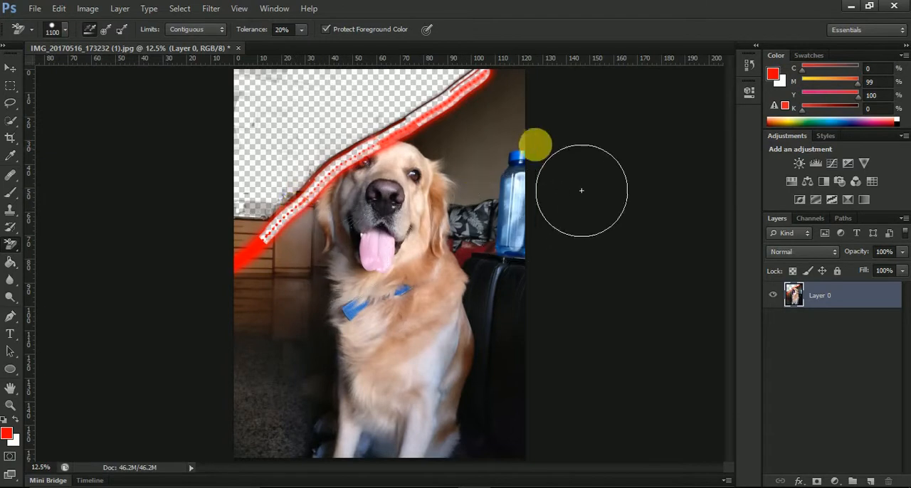
key("ctrl+z")
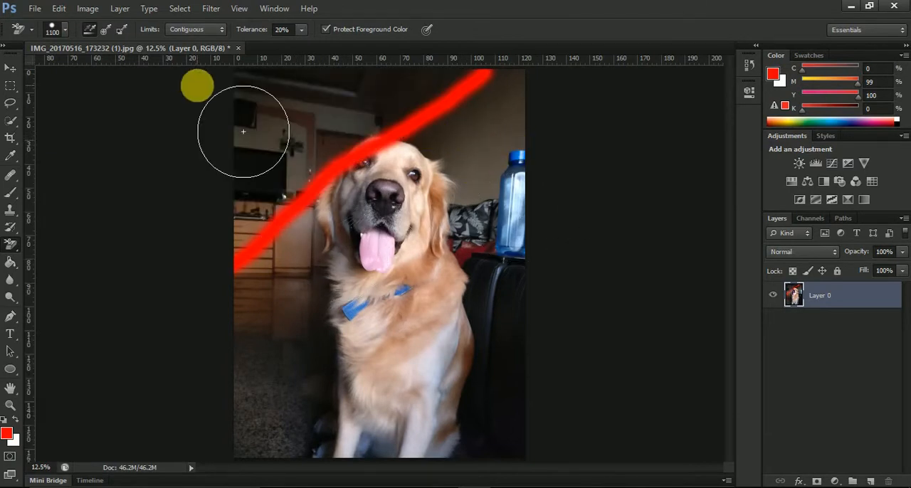
Set the Background Eraser's sampling to Once, try several erasing strokes across the background, and undo them
left_click(104, 32)
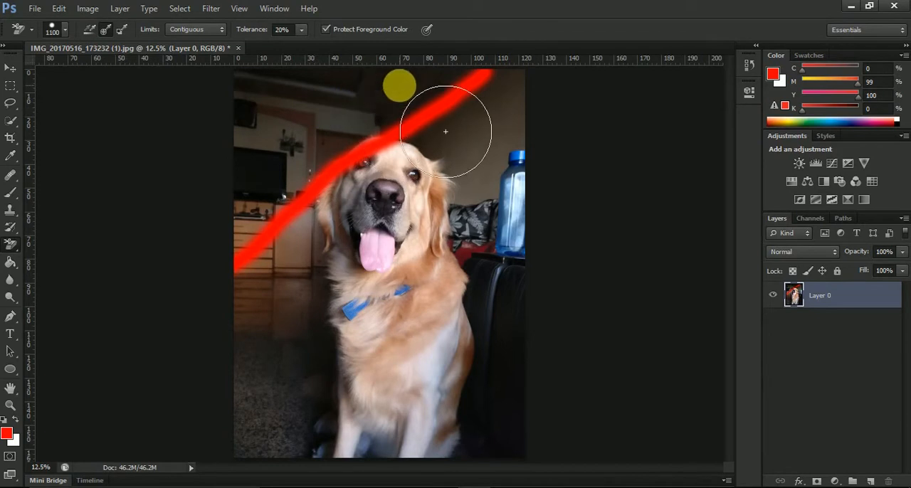
mouse_move(476, 126)
left_mouse_down()
mouse_move(373, 139)
mouse_move(331, 126)
left_mouse_up()
mouse_move(634, 165)
left_mouse_down()
mouse_move(372, 138)
mouse_move(301, 220)
mouse_move(310, 211)
left_mouse_up()
mouse_move(265, 166)
left_mouse_down()
mouse_move(292, 232)
mouse_move(285, 172)
left_mouse_up()
key("ctrl+alt+z")
key("ctrl+alt+z")
key("ctrl+alt+z")
key("ctrl+alt+z")
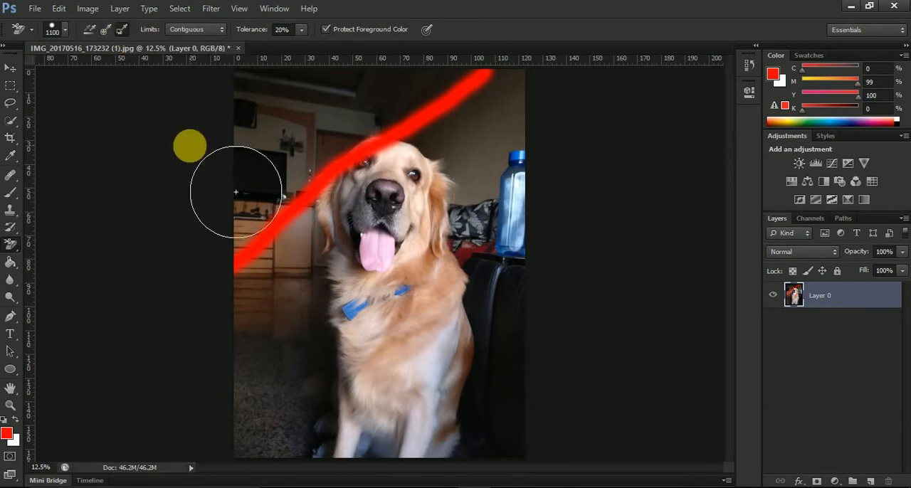
With background-swatch sampling, make red the background colour, erase the red stripe and undo it, and swap the colours back
left_click(16, 419)
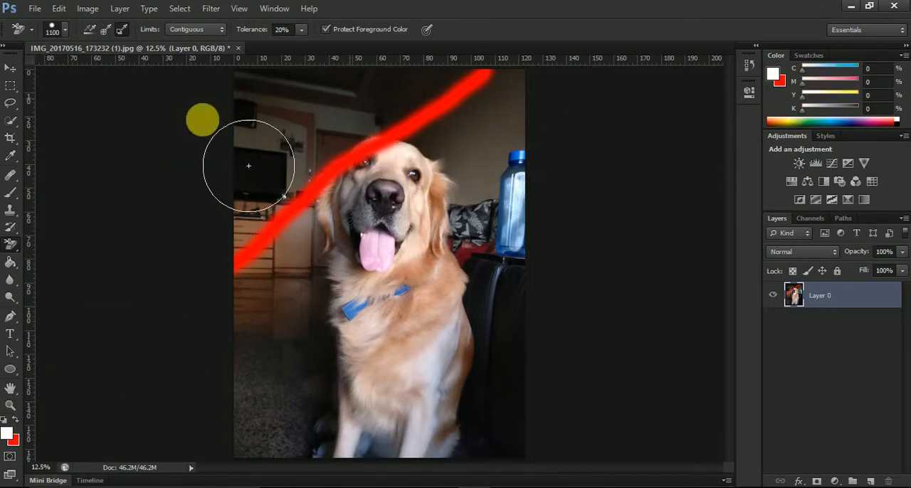
left_click_drag(398, 131, 488, 73)
mouse_move(277, 149)
left_mouse_down()
mouse_move(255, 162)
mouse_move(309, 172)
mouse_move(252, 254)
mouse_move(267, 250)
mouse_move(284, 225)
mouse_move(237, 269)
left_mouse_up()
left_click(393, 121)
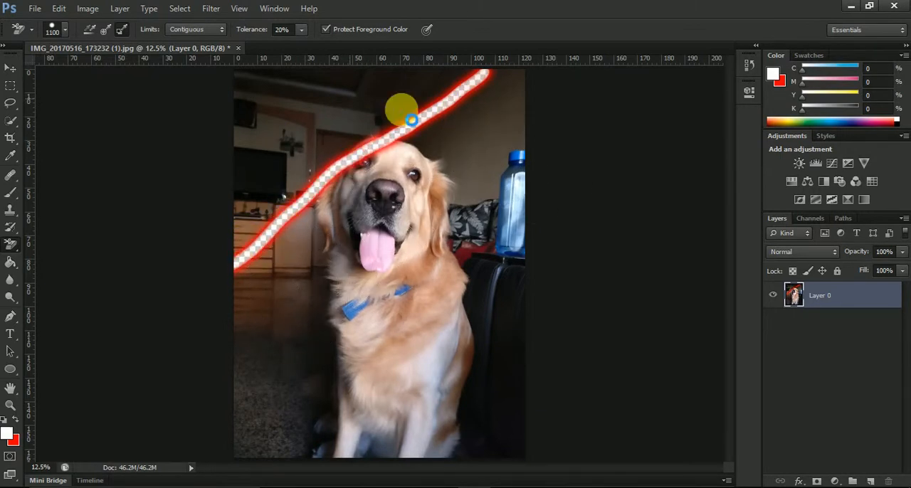
key("ctrl+z")
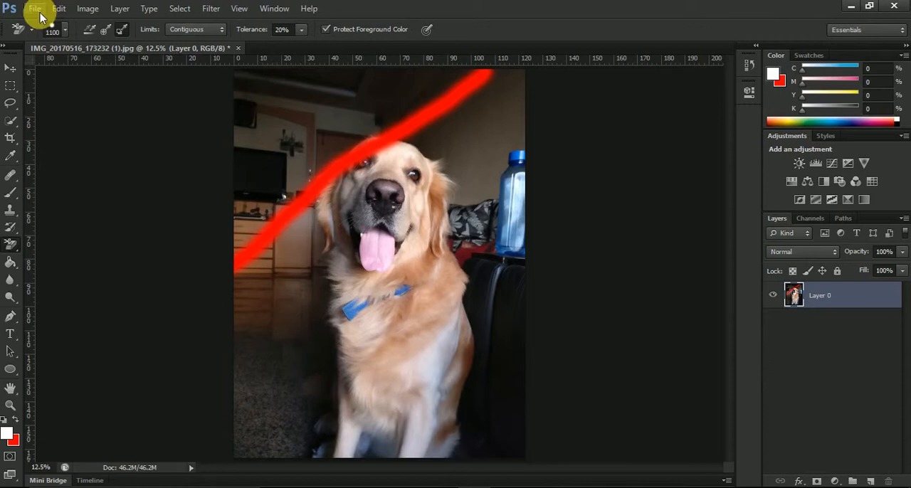
key("x")
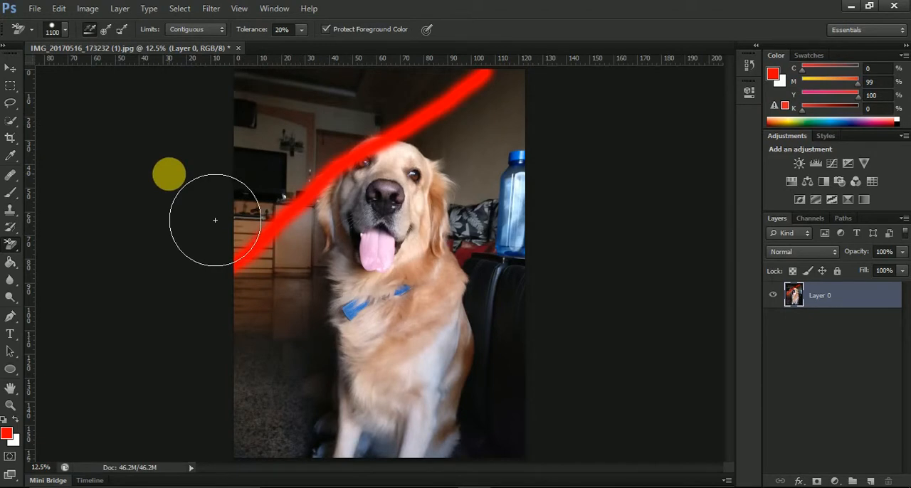
Undo the soft brush stripe and draw a diagonal red stripe over the dog's head with the Pencil tool instead
key("ctrl+z")
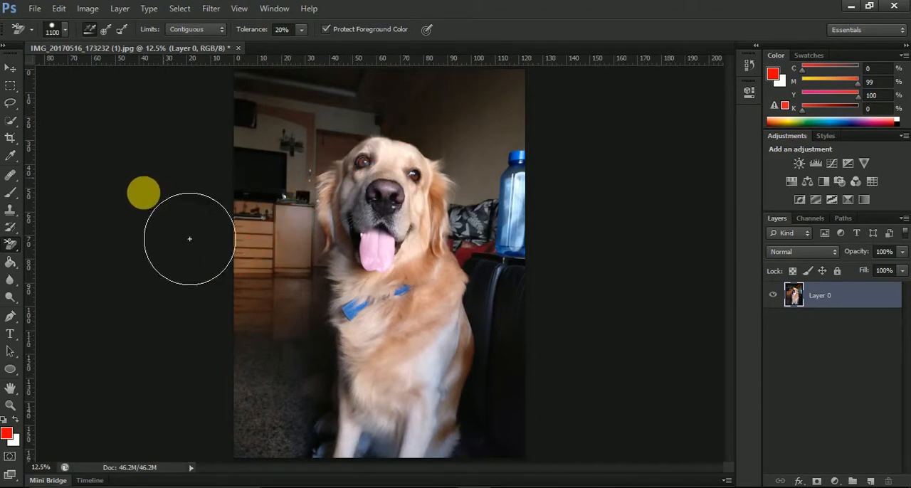
left_click(13, 193)
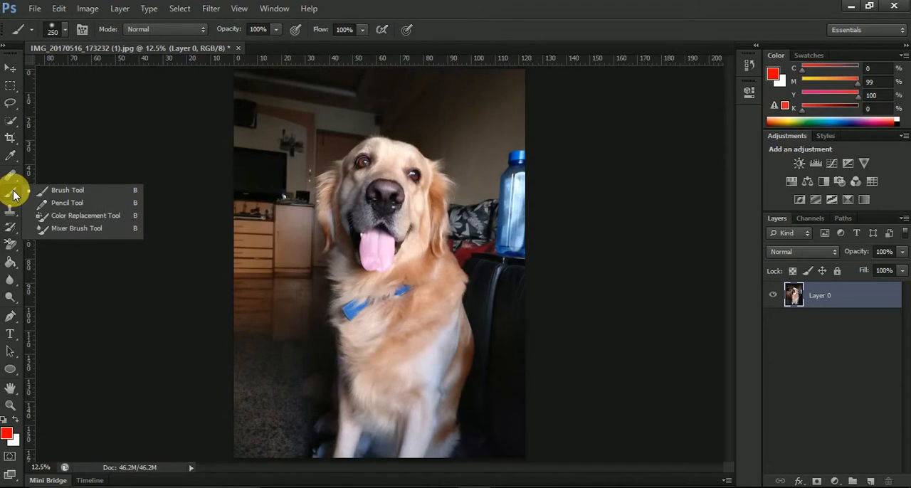
left_click(70, 202)
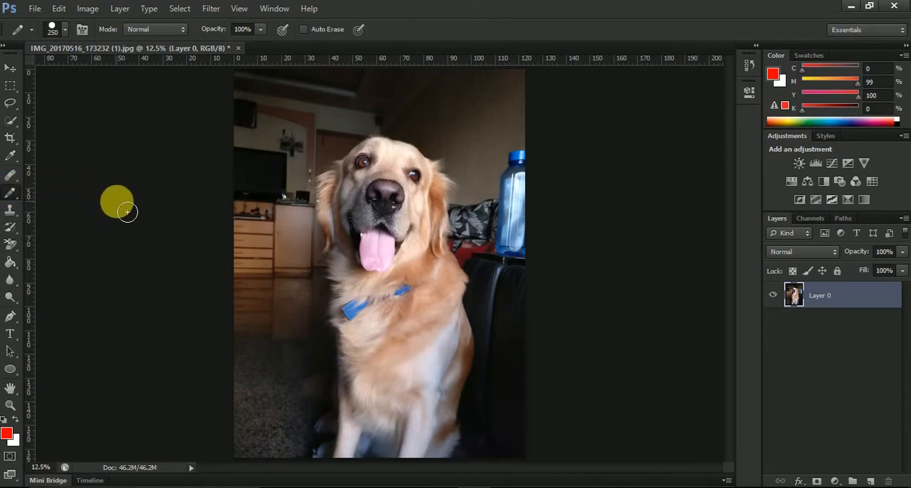
mouse_move(252, 258)
left_mouse_down()
mouse_move(375, 170)
mouse_move(543, 91)
left_mouse_up()
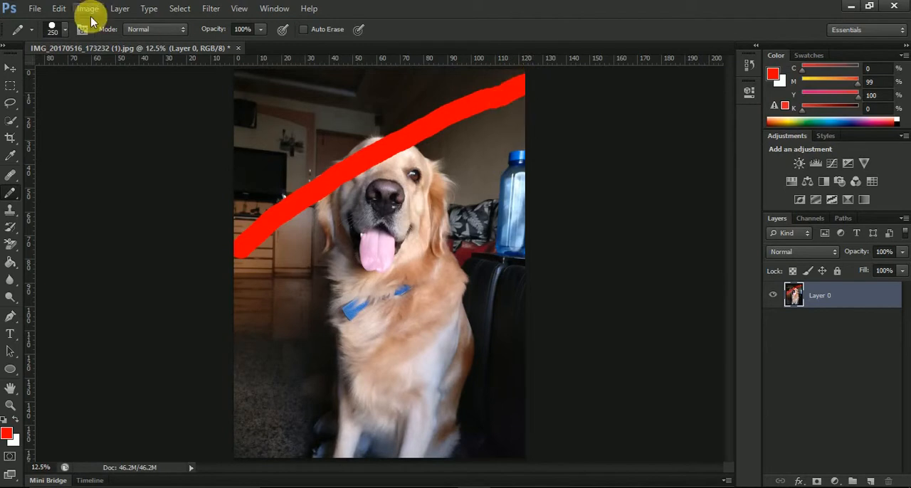
Compare the Background Eraser's Contiguous and Discontiguous limits by erasing one spot at the red stripe with each, undoing both
left_click(10, 245)
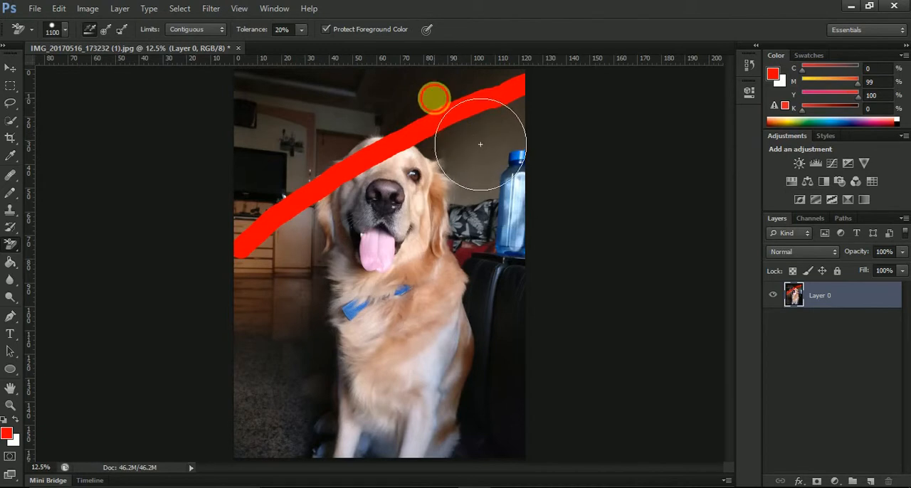
left_click(434, 97)
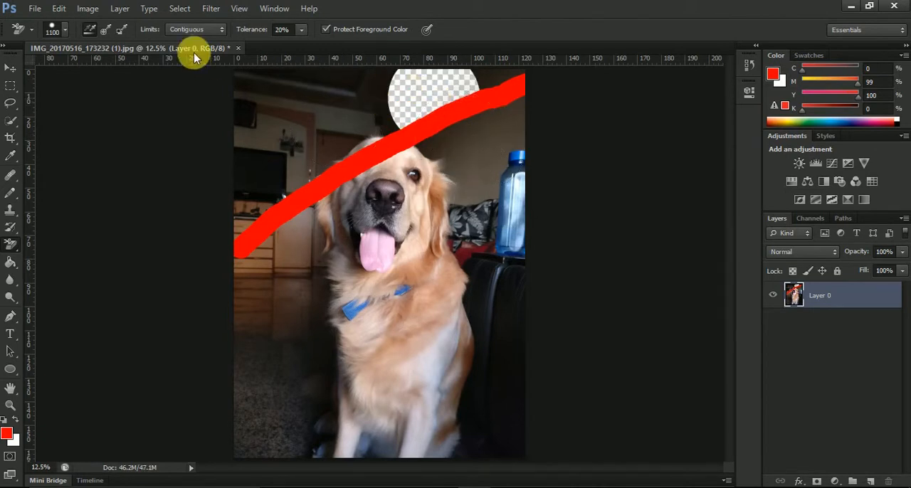
left_click(202, 31)
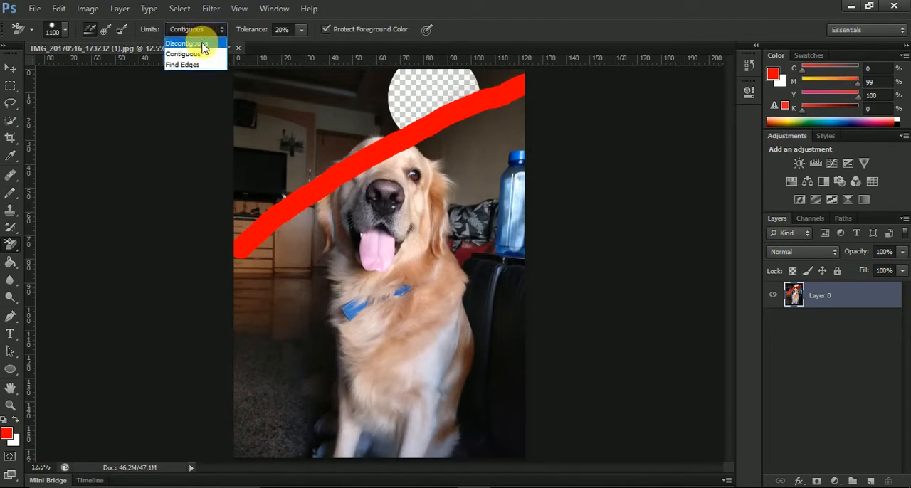
left_click(187, 44)
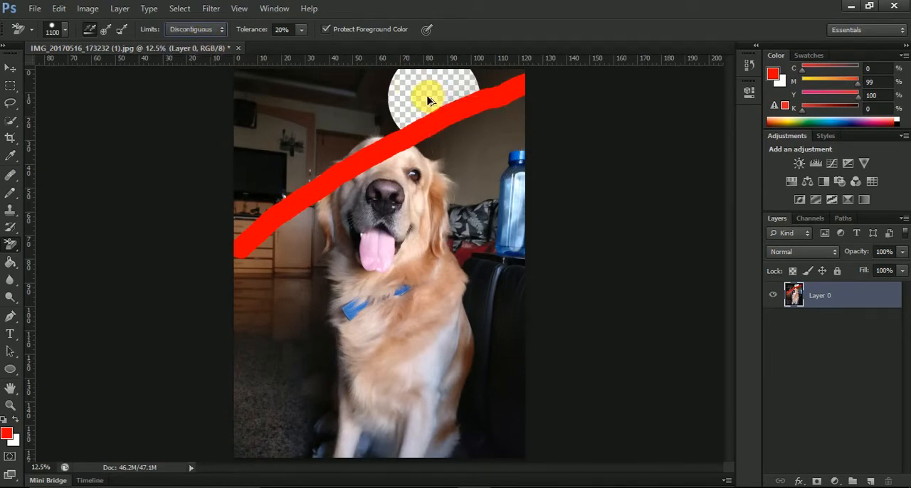
key("ctrl+z")
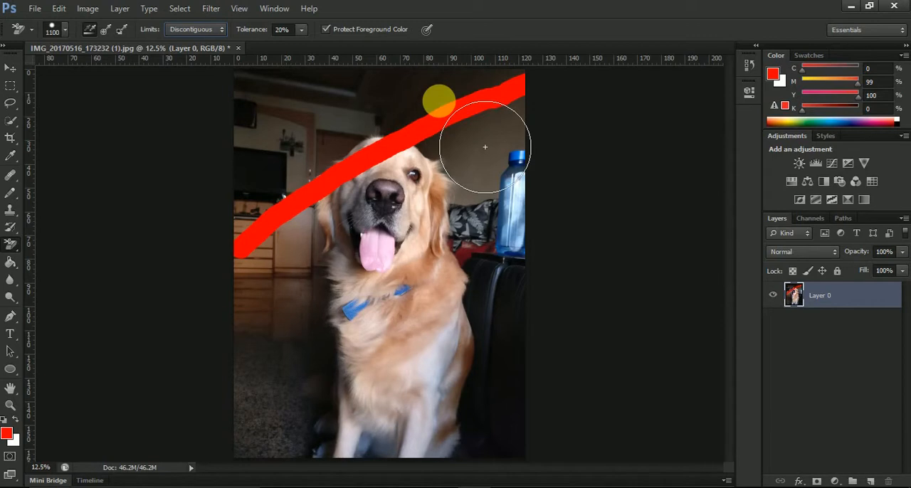
left_click(436, 106)
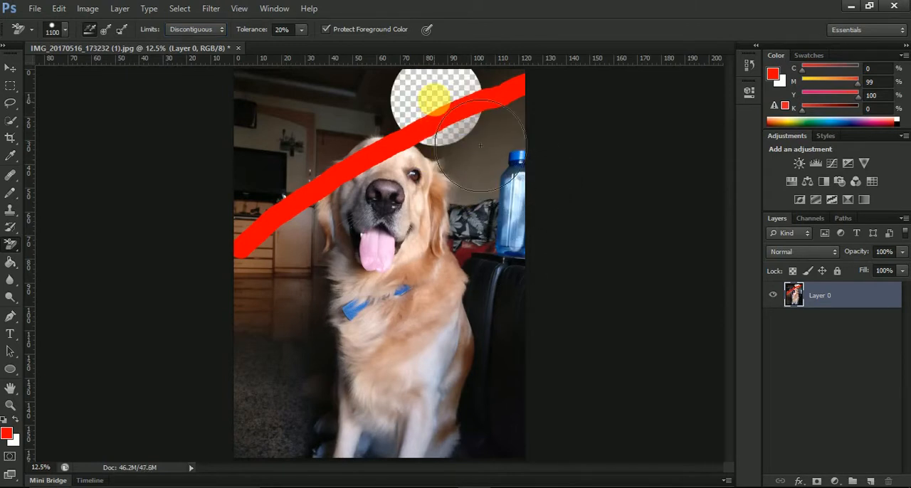
key("ctrl+z")
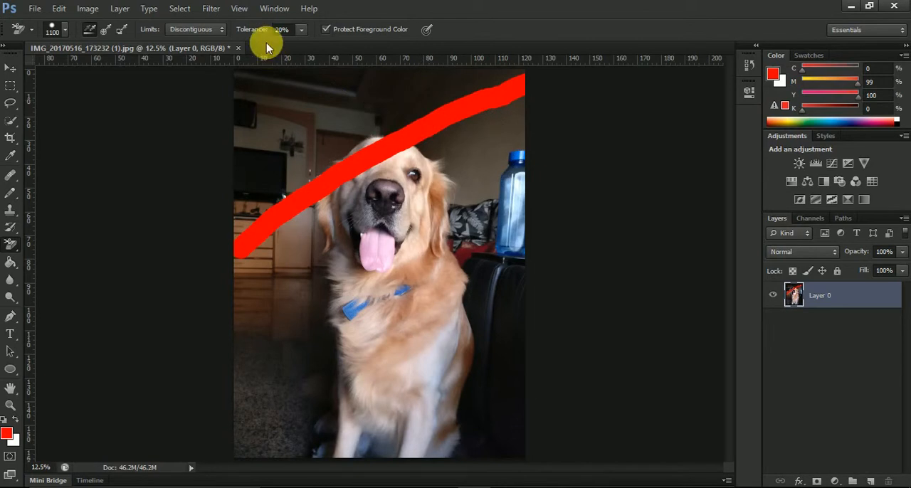
Set the limits to Find Edges, erase the background along the dog's right side, undo it, and return the limits to Contiguous
left_click(211, 30)
left_click(199, 68)
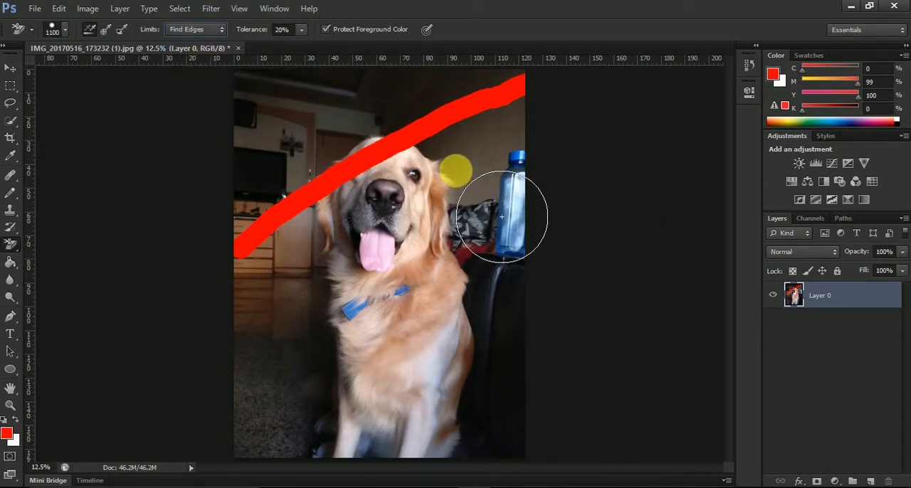
left_click_drag(502, 214, 532, 386)
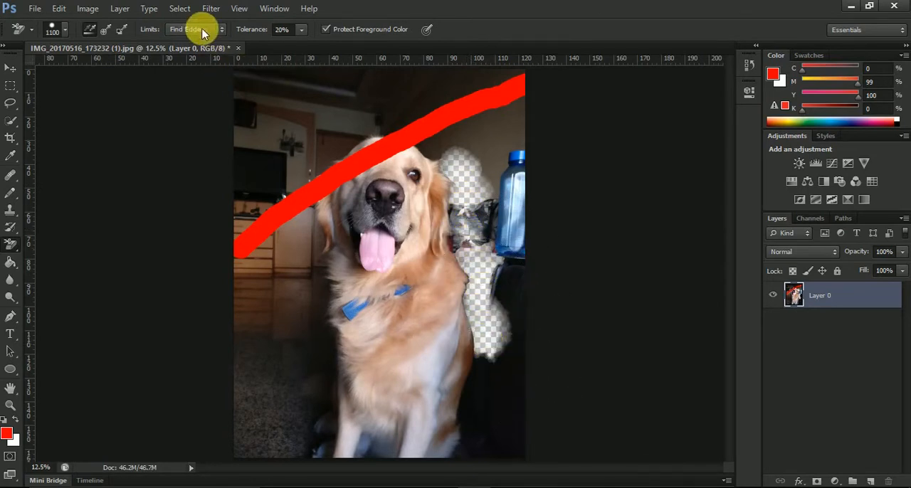
key("ctrl+z")
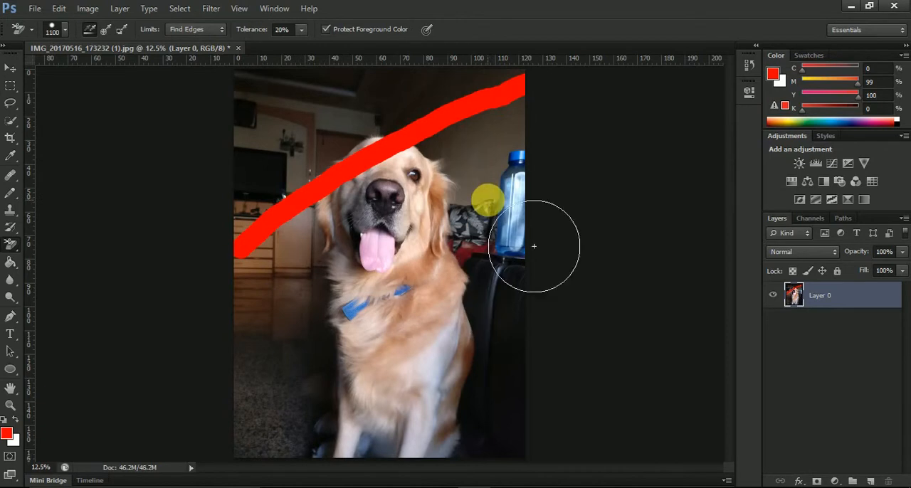
left_click(193, 30)
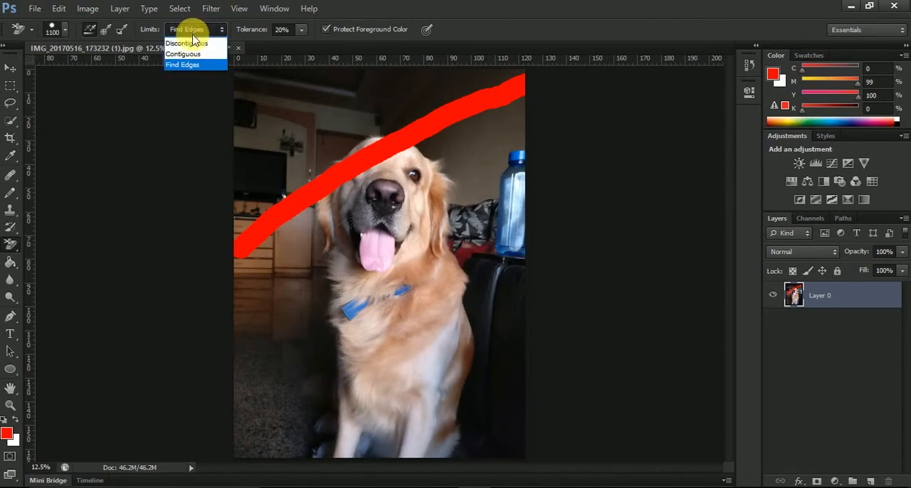
left_click(190, 51)
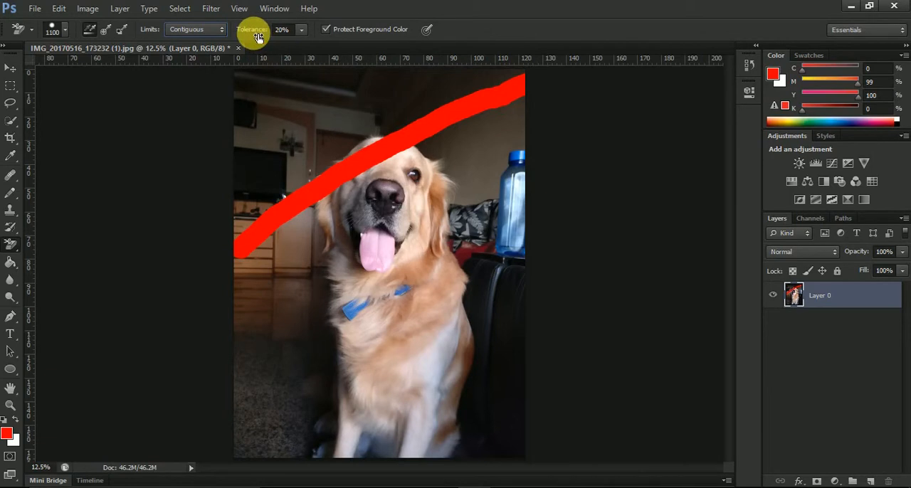
Set the Background Eraser tolerance to 100%, erase one spot beside the dog's right ear, and undo it
left_click_drag(257, 37, 431, 36)
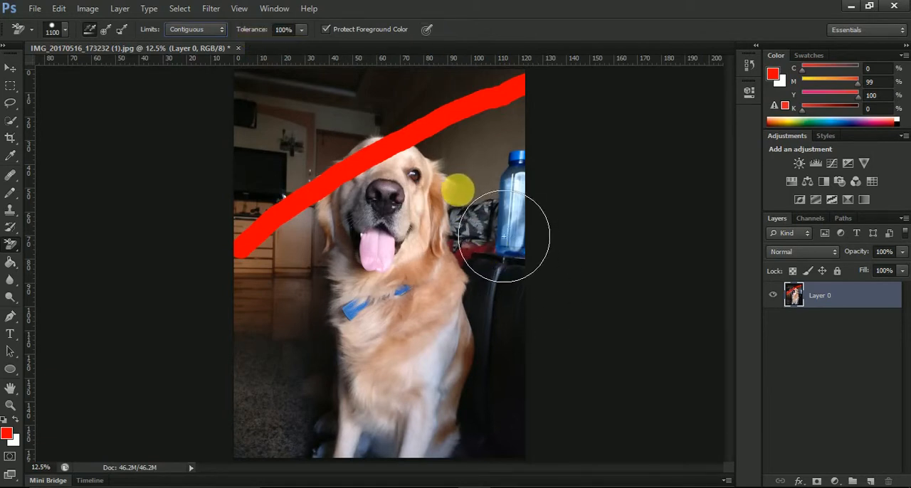
left_click(457, 188)
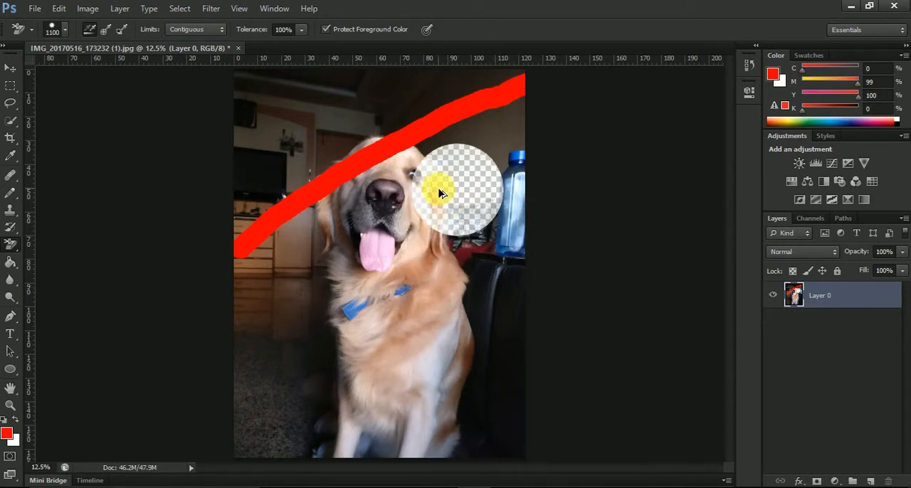
key("ctrl+z")
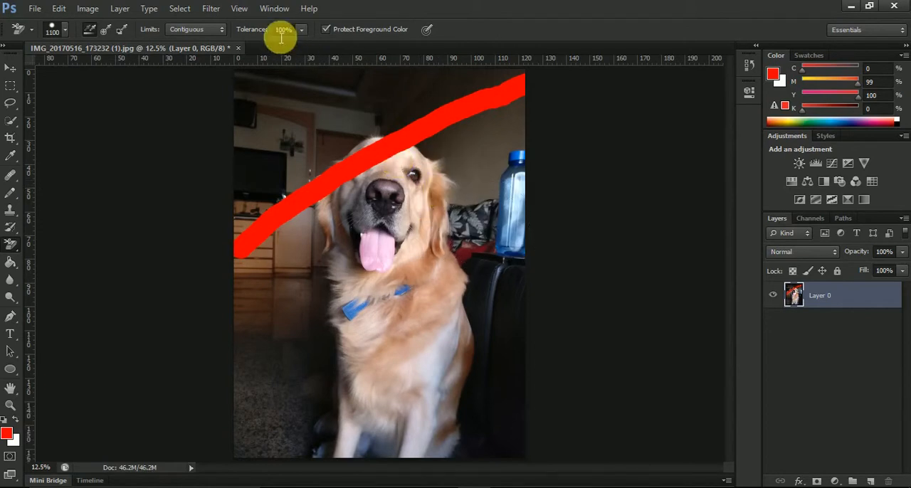
Set the tolerance to 10% and erase the wall beside the dog's right ear and the background along its left side
left_click_drag(265, 35, 211, 38)
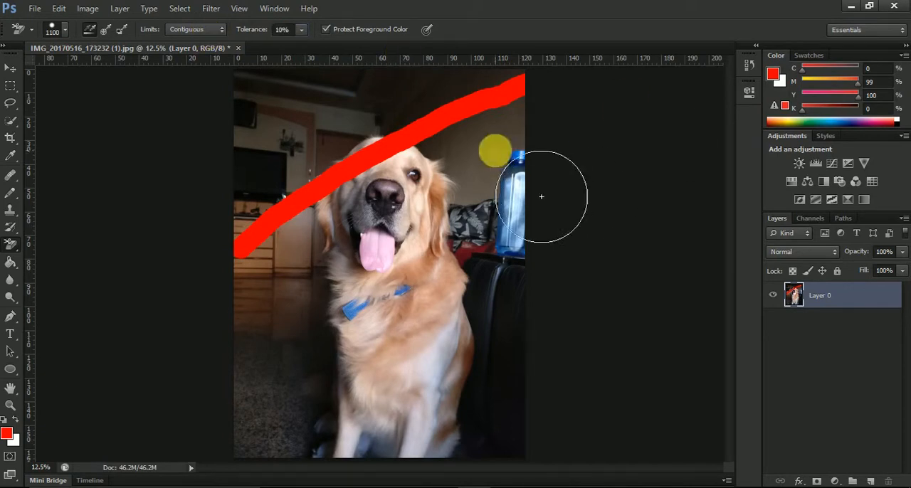
left_click(462, 174)
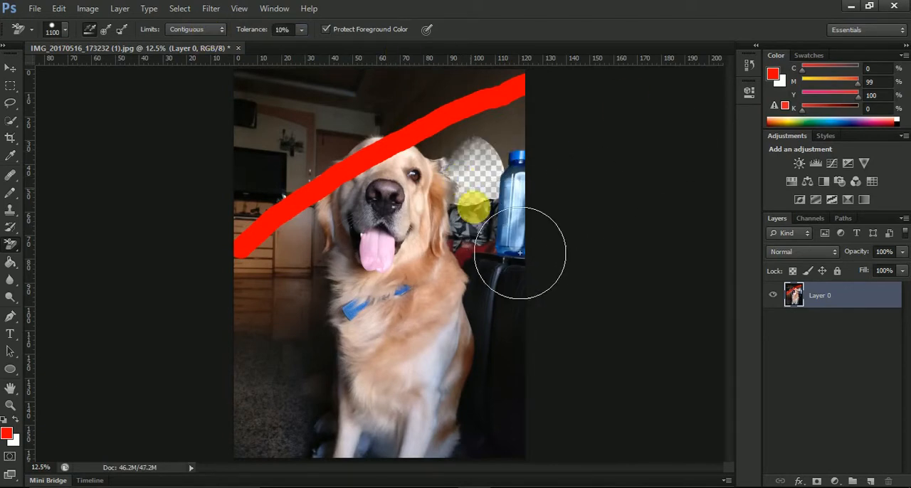
mouse_move(364, 388)
left_mouse_down()
mouse_move(348, 348)
mouse_move(327, 341)
mouse_move(359, 398)
mouse_move(366, 453)
mouse_move(371, 326)
mouse_move(382, 304)
left_mouse_up()
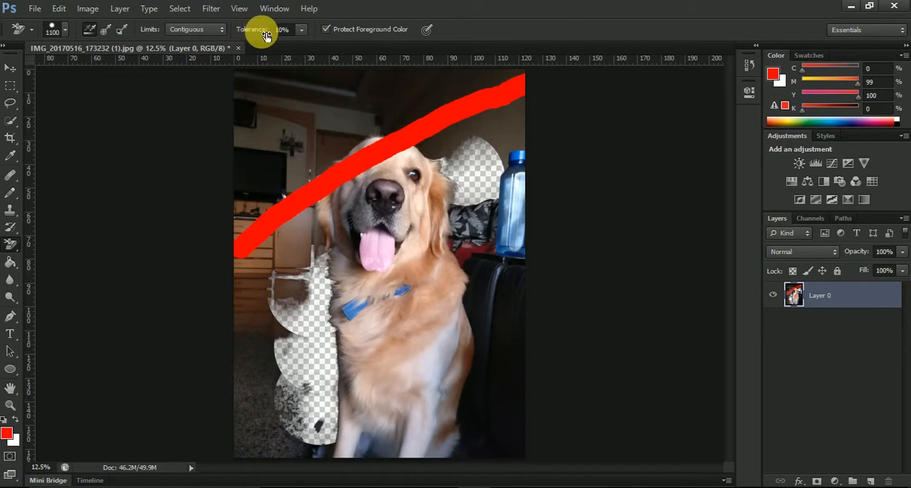
Undo the last erasures, and erase the background around the red stripe with Protect Foreground Color enabled
key("ctrl+alt+z")
key("ctrl+alt+z")
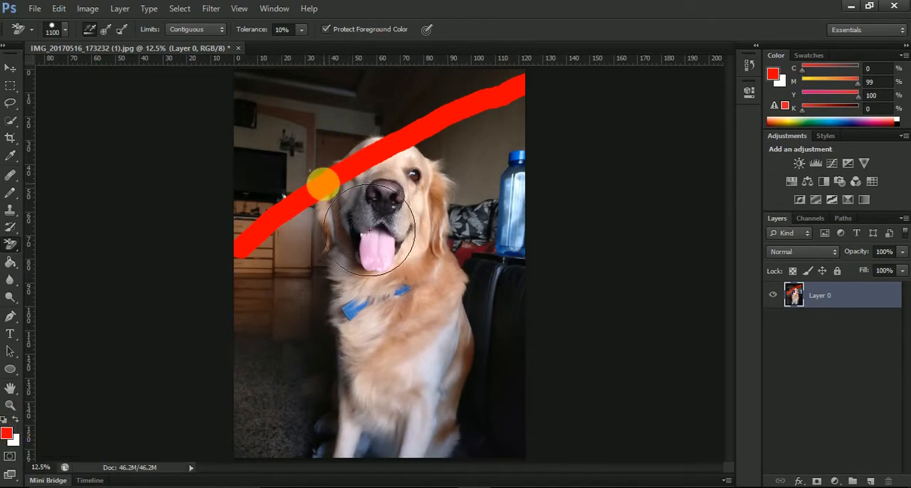
left_click(419, 93)
mouse_move(497, 141)
left_mouse_down()
mouse_move(470, 174)
mouse_move(518, 190)
mouse_move(461, 128)
mouse_move(531, 190)
mouse_move(501, 141)
mouse_move(551, 171)
mouse_move(422, 162)
mouse_move(463, 212)
mouse_move(394, 156)
mouse_move(431, 229)
mouse_move(333, 207)
mouse_move(340, 264)
left_mouse_up()
mouse_move(307, 225)
left_mouse_down()
mouse_move(308, 310)
mouse_move(289, 245)
mouse_move(302, 318)
mouse_move(296, 206)
mouse_move(341, 259)
mouse_move(404, 164)
mouse_move(569, 173)
left_mouse_up()
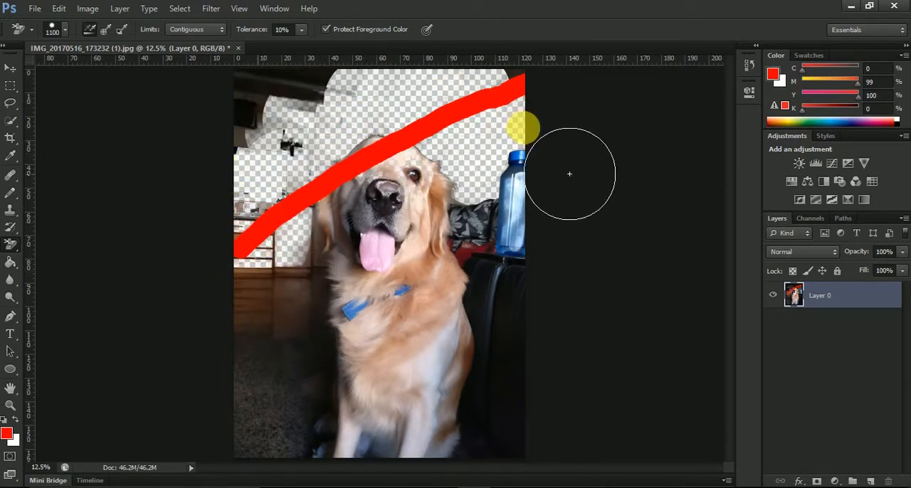
Turn off Protect Foreground Color and erase across the red stripe and the background around the dog's head
left_click(327, 29)
mouse_move(422, 123)
left_mouse_down()
mouse_move(469, 171)
mouse_move(486, 132)
mouse_move(509, 124)
left_mouse_up()
mouse_move(555, 170)
left_mouse_down()
mouse_move(425, 147)
mouse_move(393, 201)
mouse_move(306, 190)
mouse_move(316, 268)
mouse_move(297, 229)
mouse_move(301, 298)
mouse_move(333, 229)
left_mouse_up()
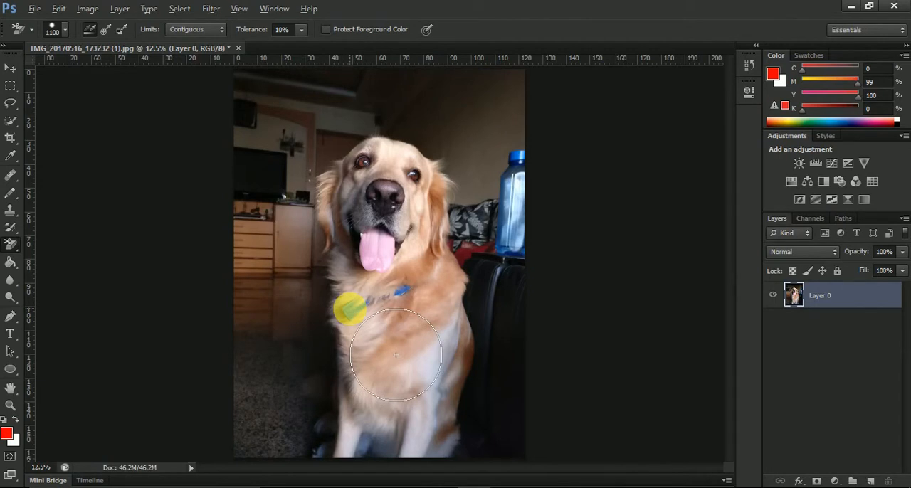
Sample the collar's blue as the protected foreground color, erase across the dog's chest and collar, and undo the erasure
left_click(352, 325, "alt")
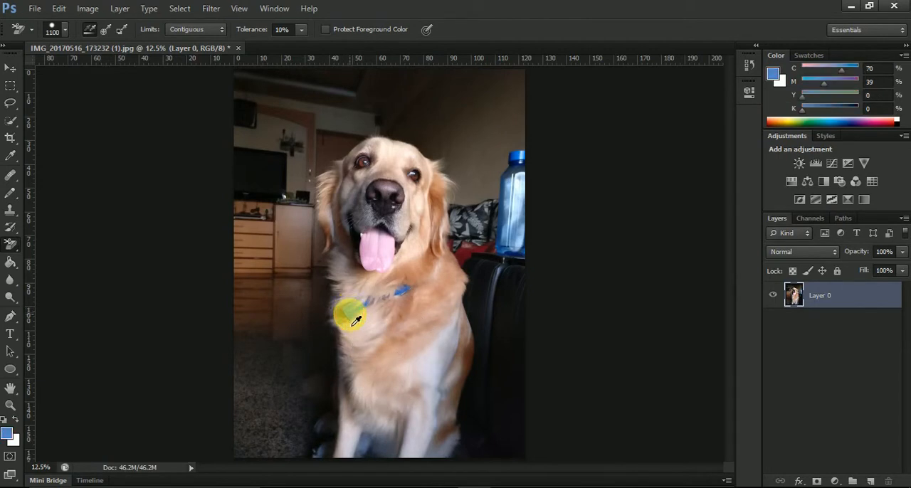
left_click(325, 30)
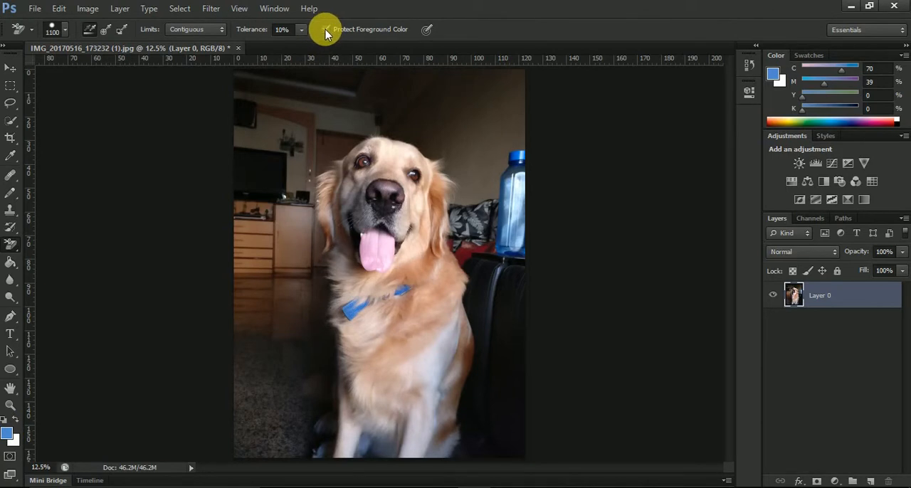
mouse_move(387, 366)
left_mouse_down()
mouse_move(377, 325)
mouse_move(434, 417)
mouse_move(395, 353)
mouse_move(383, 366)
mouse_move(441, 343)
left_mouse_up()
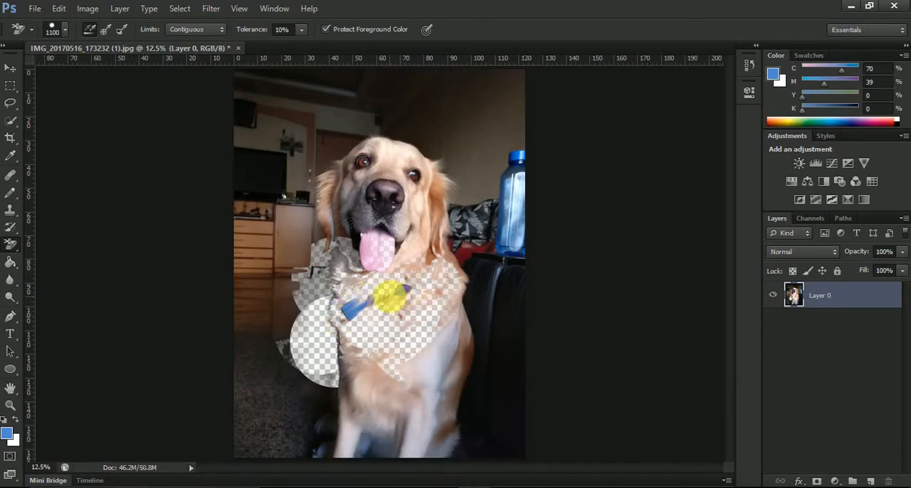
key("ctrl+z")
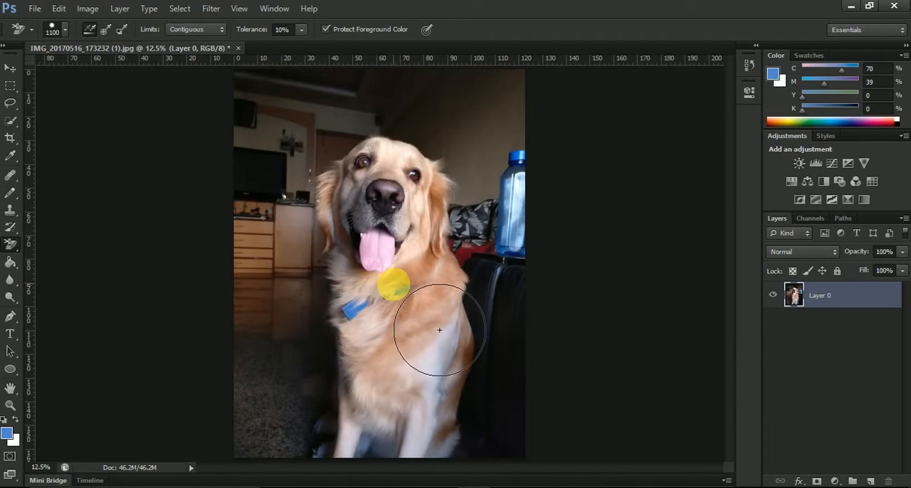
Switch to the Magic Eraser tool and turn off Sample All Layers
left_click(9, 246)
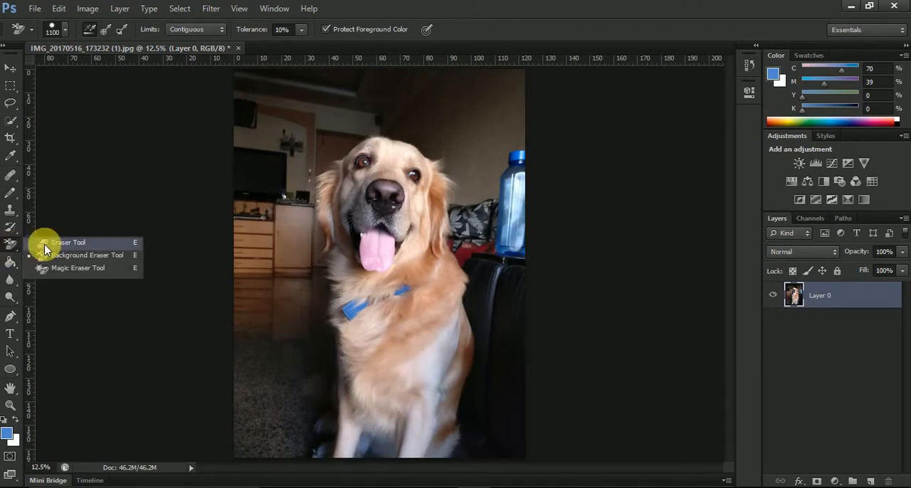
left_click(67, 264)
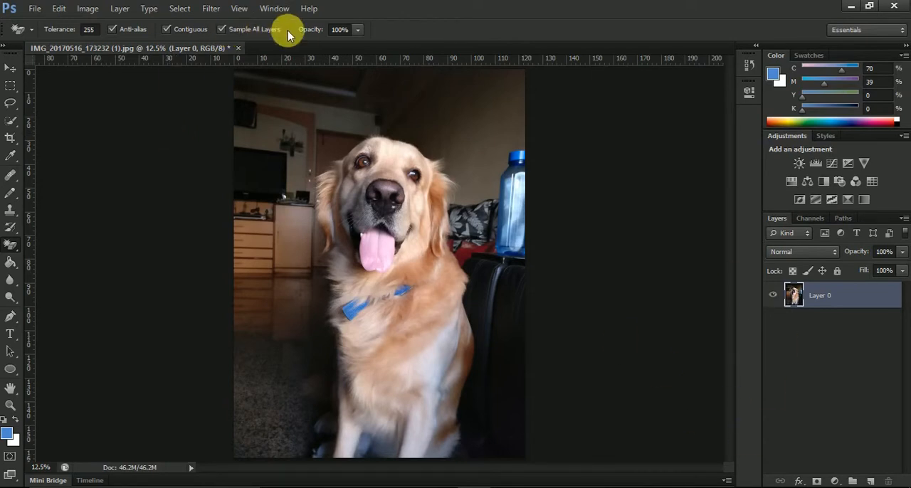
left_click(223, 30)
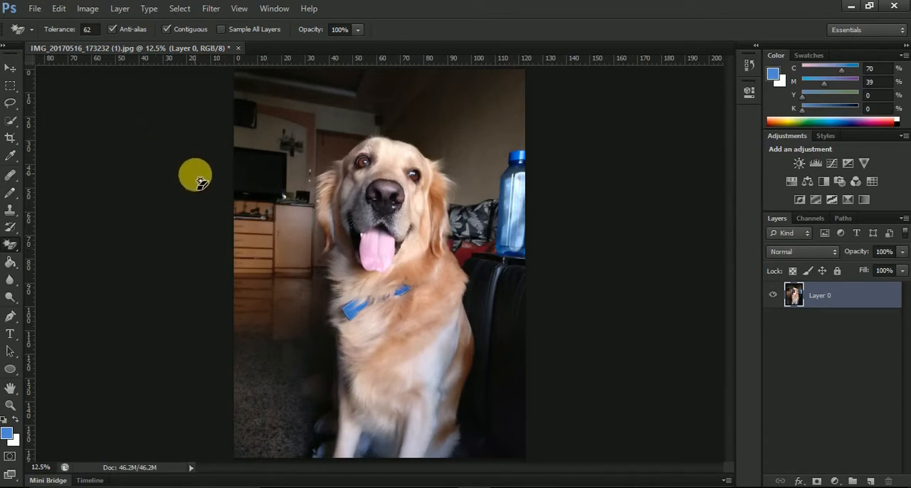
Set the Magic Eraser tolerance to 30, erase the wall above the dog, and undo the erasure
left_click_drag(70, 30, 53, 32)
left_click(478, 110)
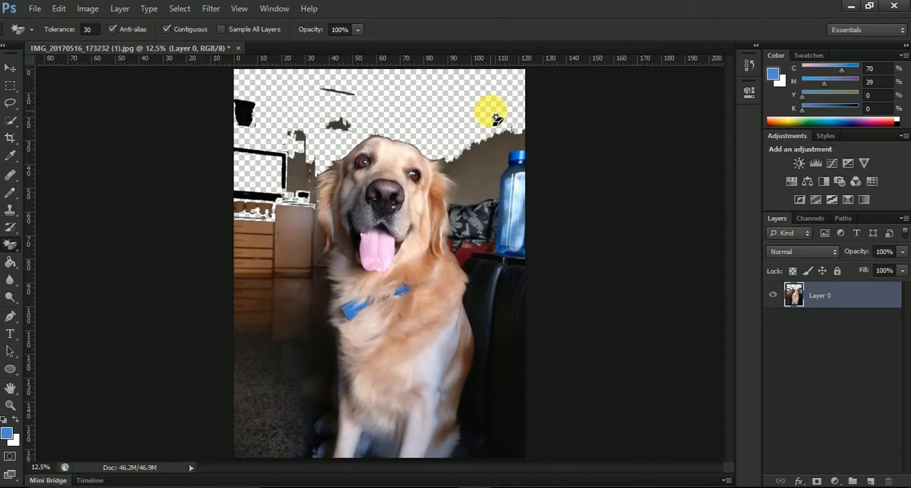
key("ctrl+z")
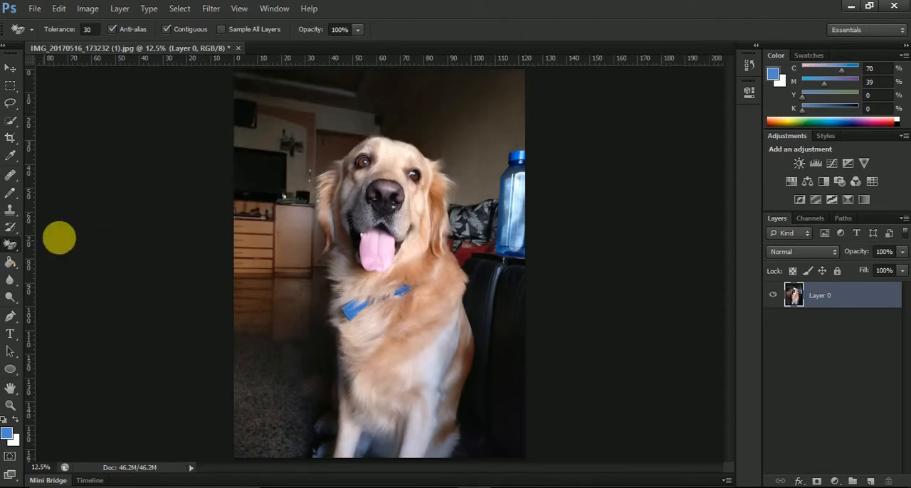
Select the whole dog with the Quick Selection tool and preview the selection in Refine Edge without changing it
left_click(10, 121)
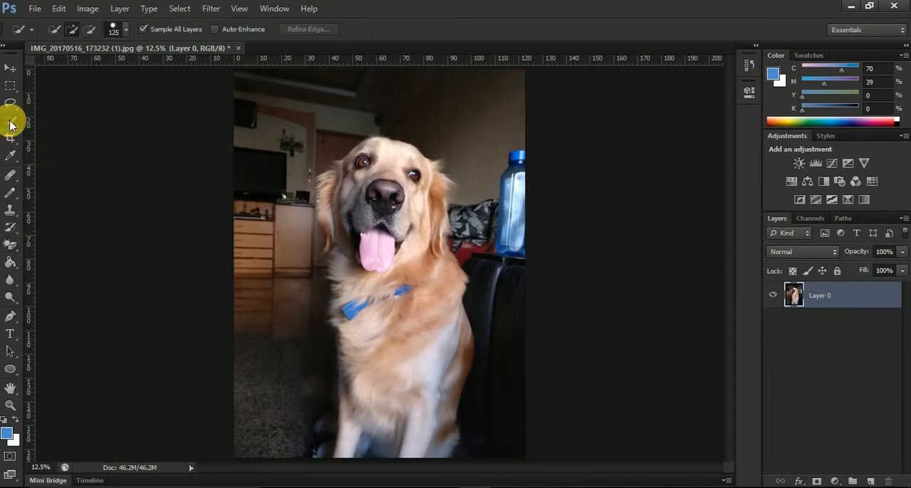
left_click(396, 155)
mouse_move(376, 180)
left_mouse_down()
mouse_move(396, 390)
mouse_move(413, 199)
mouse_move(450, 298)
mouse_move(449, 328)
mouse_move(430, 214)
mouse_move(442, 190)
mouse_move(435, 317)
left_mouse_up()
mouse_move(412, 451)
left_mouse_down()
mouse_move(425, 373)
mouse_move(386, 406)
mouse_move(353, 273)
mouse_move(371, 295)
mouse_move(333, 212)
mouse_move(345, 179)
mouse_move(375, 215)
mouse_move(380, 190)
left_mouse_up()
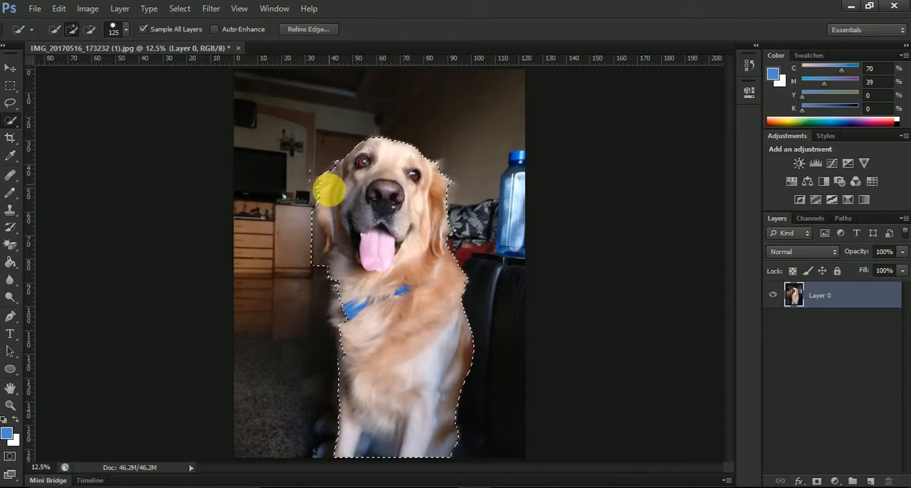
left_click(308, 33)
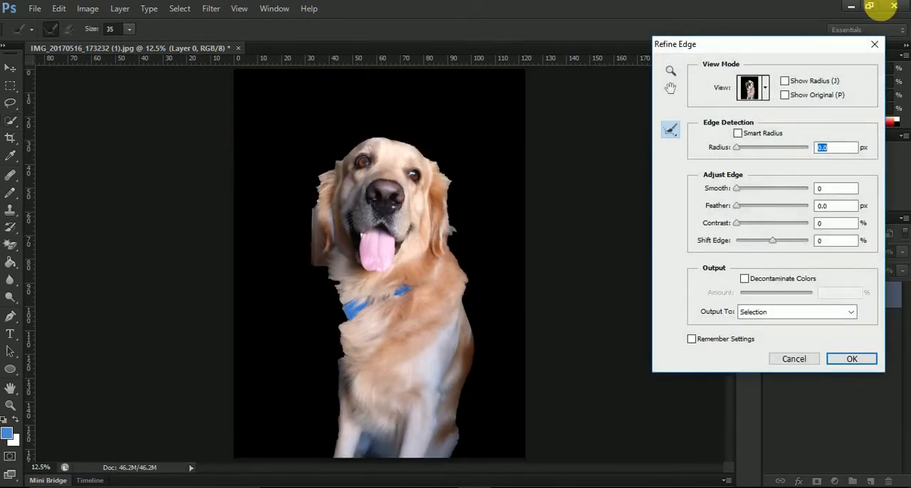
left_click(877, 46)
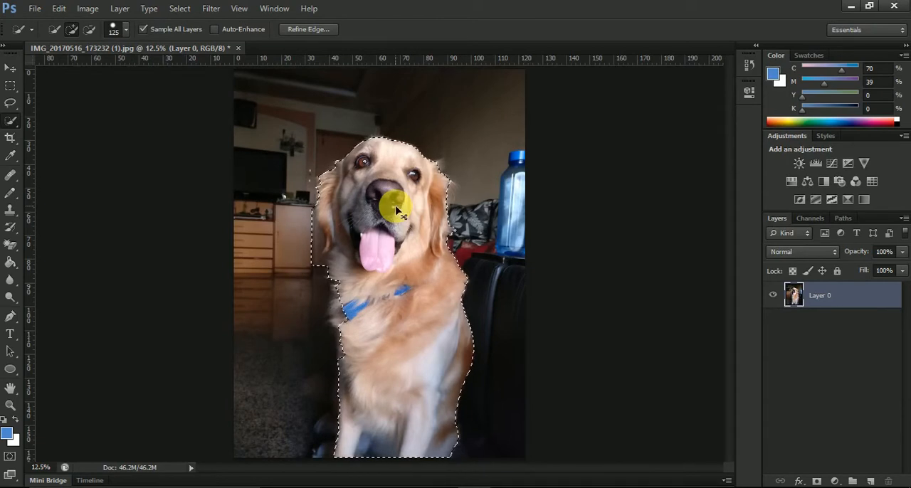
Invert the selection to cover the background and set the Magic Eraser tolerance to 255
key("ctrl+shift+i")
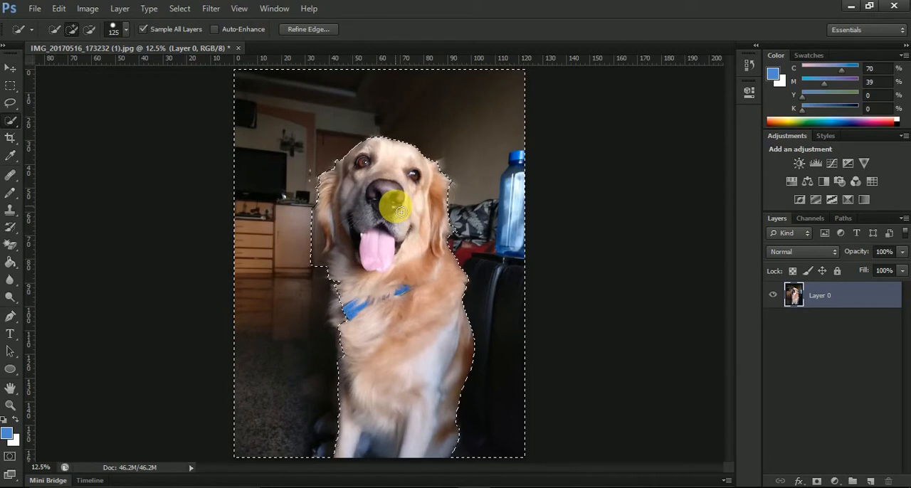
left_click(10, 248)
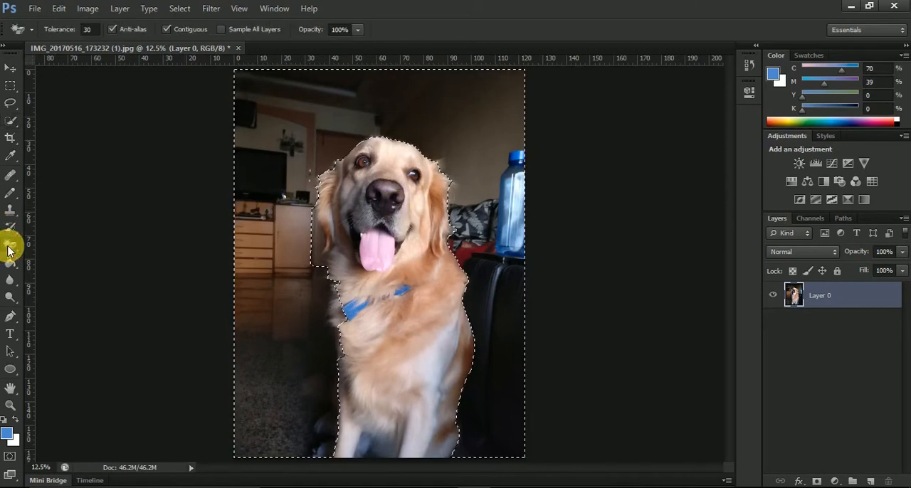
left_click_drag(59, 30, 250, 29)
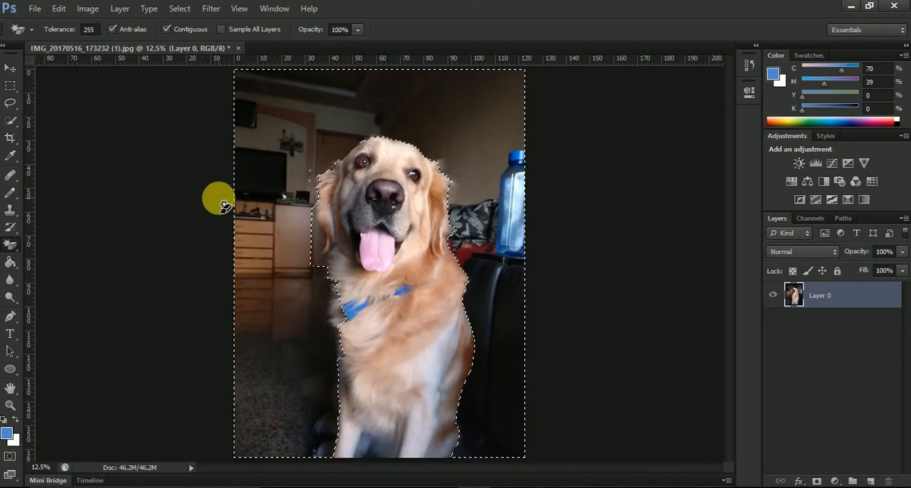